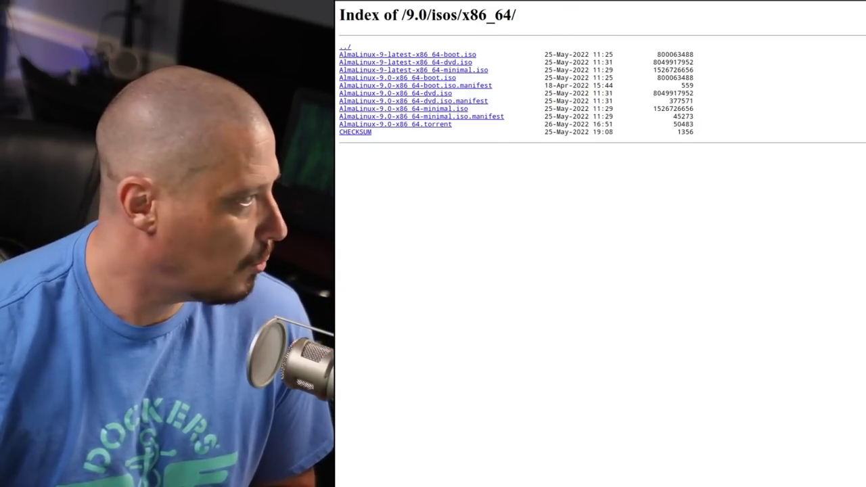
- Return from the 9.0/isos/x86_64 listing to the AlmaLinux homepage via the logo link
left_click(561, 2)
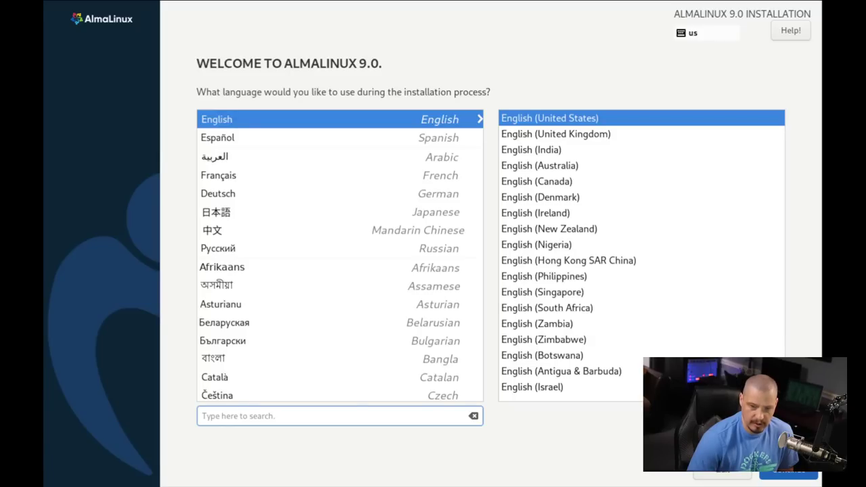
- Keep English (United States) on the welcome screen and continue to the Installation Summary
left_click(788, 474)
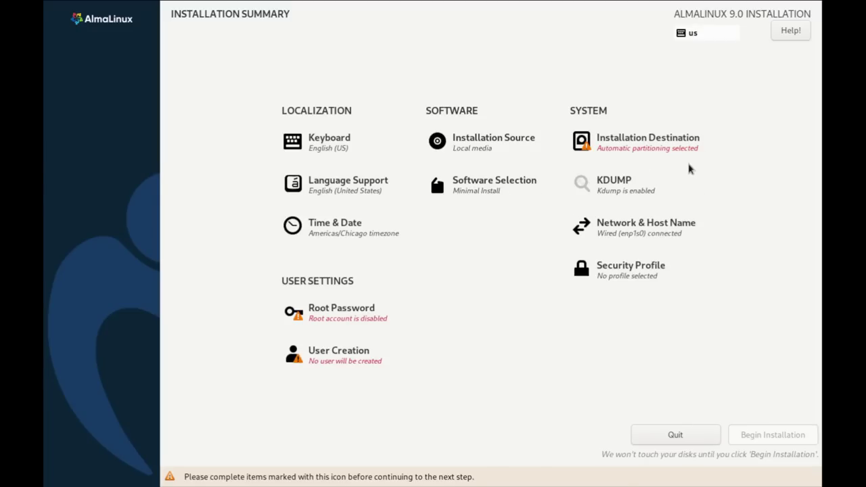
- Open Installation Destination from the Installation Summary
left_click(646, 142)
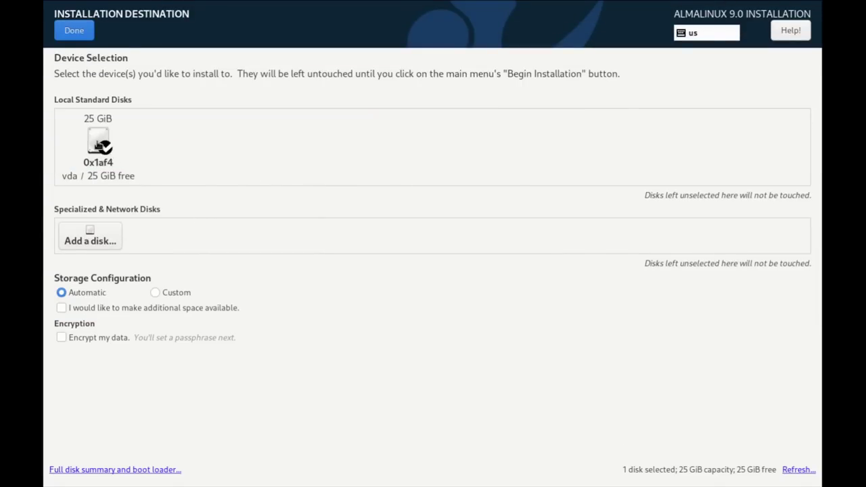
- Leave the 25 GiB vda disk checked with Automatic storage configuration and finish with Done
left_click(99, 145)
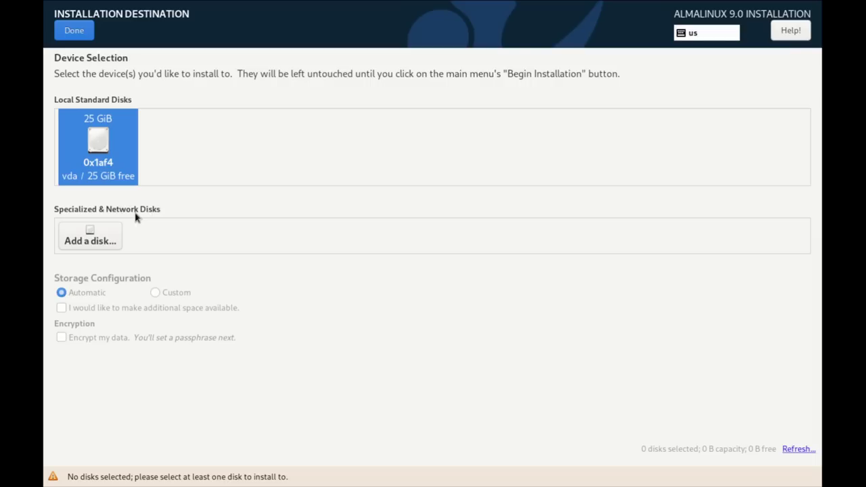
left_click(100, 148)
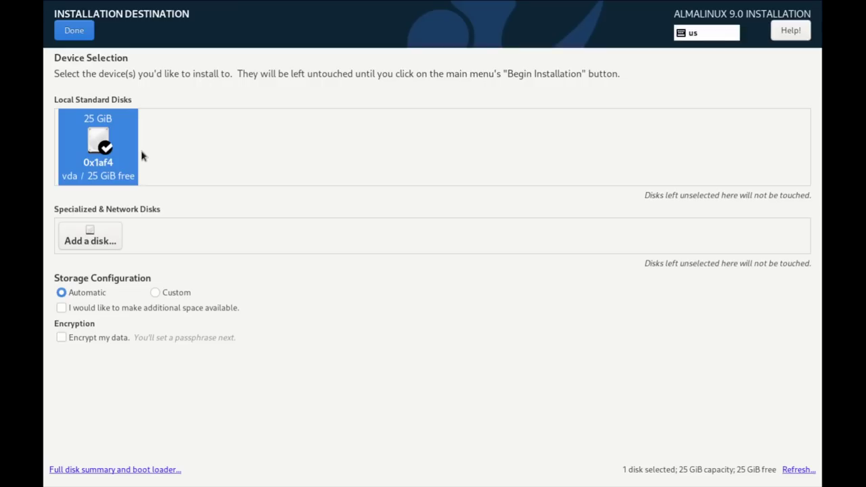
left_click(118, 148)
left_click(119, 152)
left_click(74, 30)
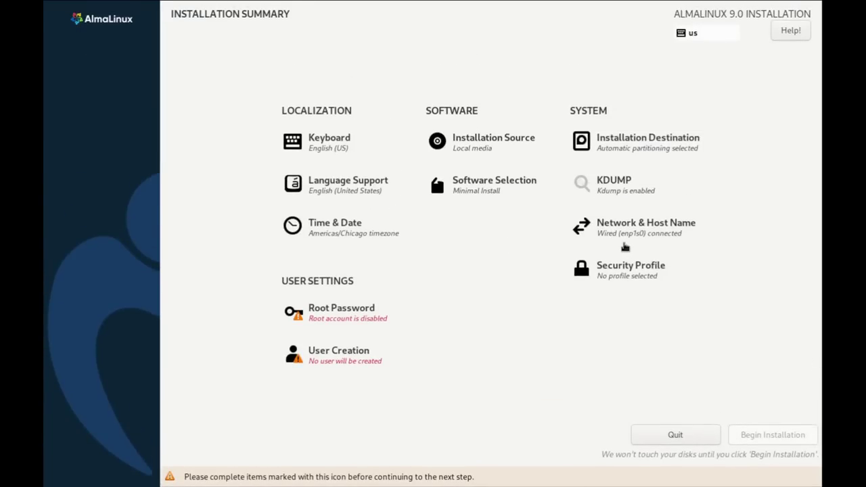
- Enter and confirm a short root password, accepting it despite the weak-password warning
left_click(368, 314)
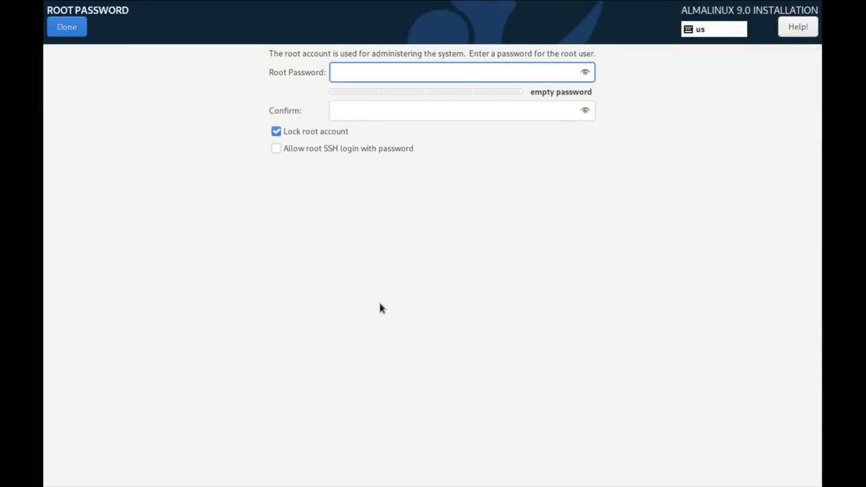
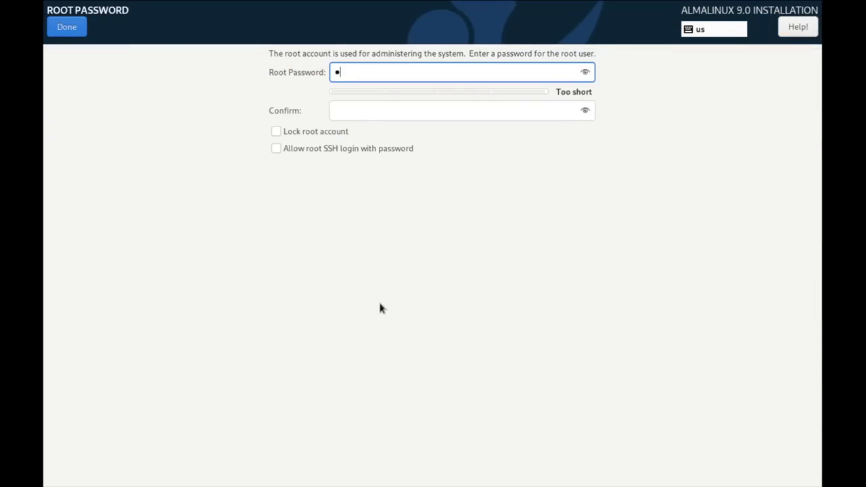
left_click(361, 111)
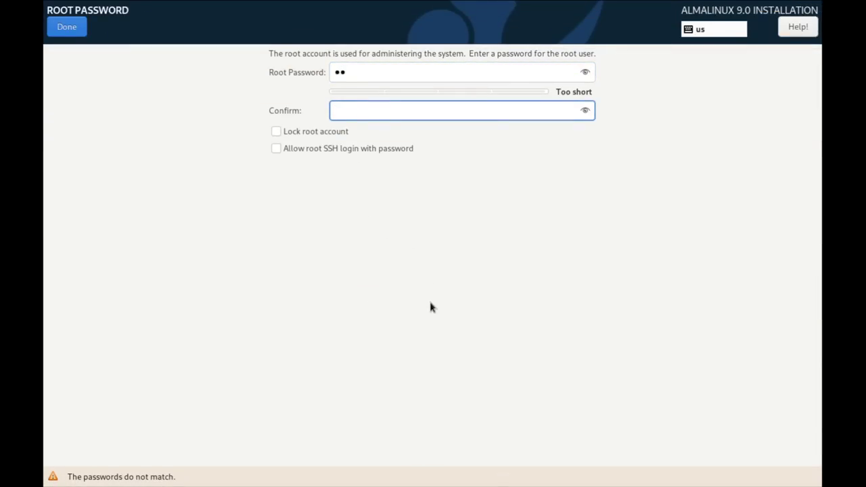
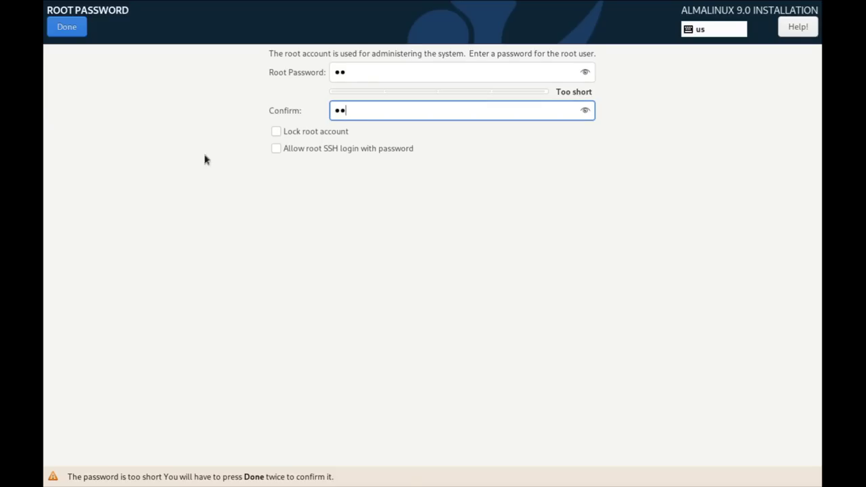
left_click(69, 27)
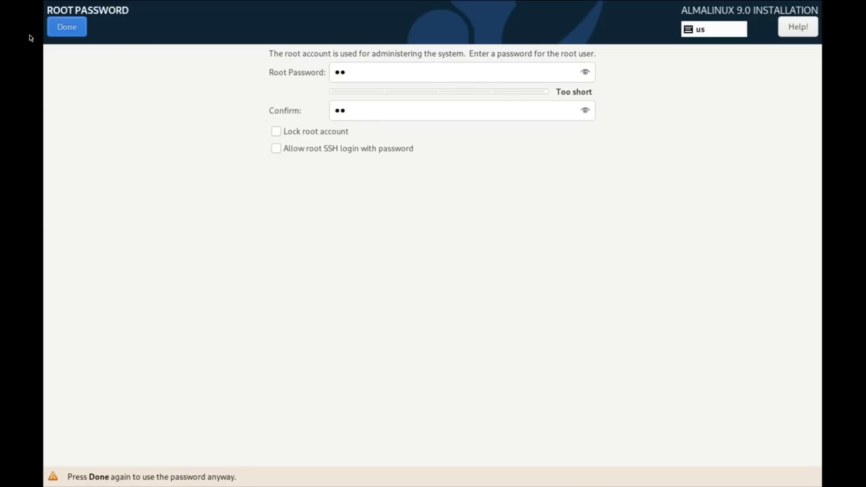
left_click(68, 29)
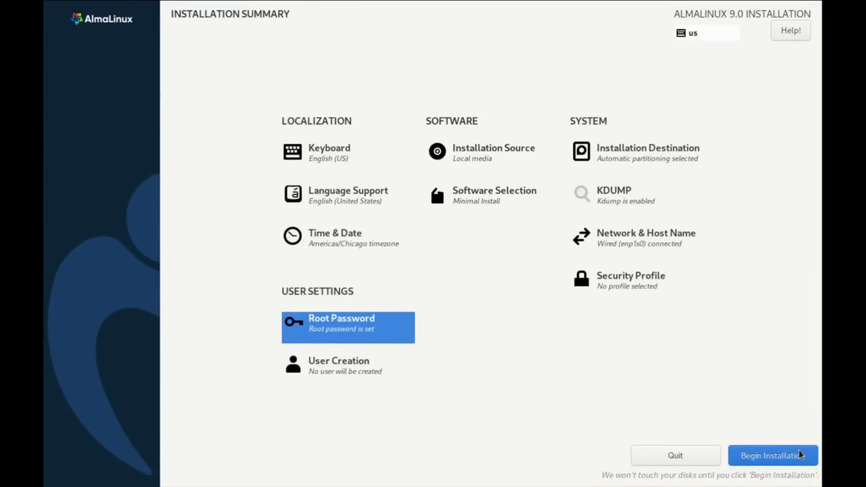
- Enter the new user's name and a confirmed short password, accepting the weak-password warning
left_click(332, 359)
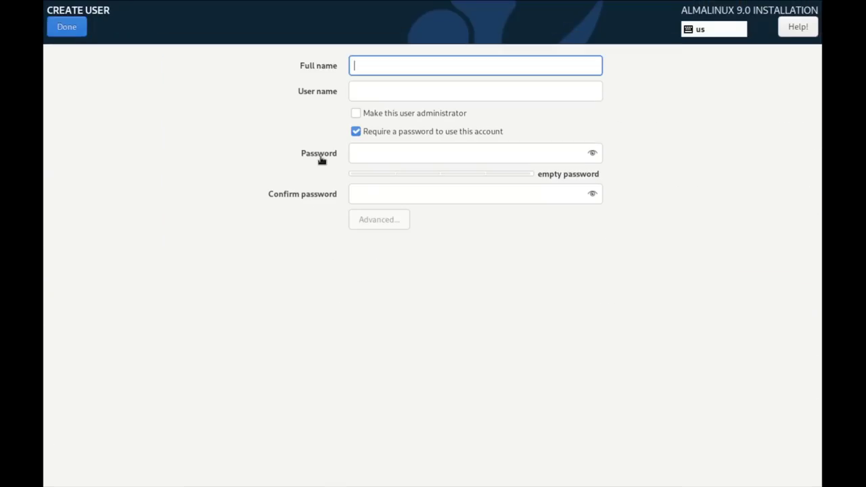
type("dt")
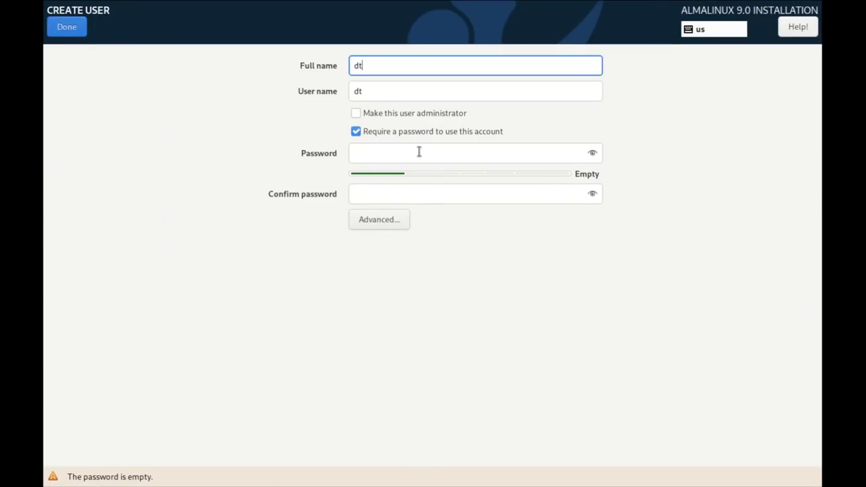
left_click(417, 151)
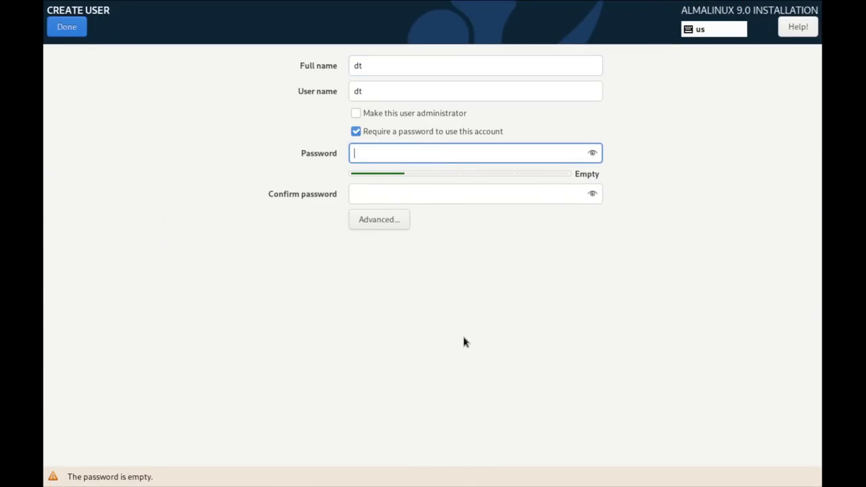
left_click(395, 193)
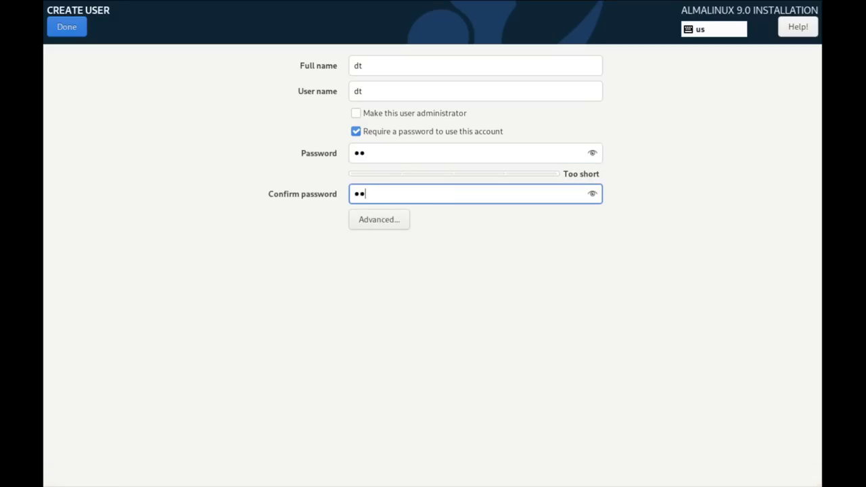
left_click(62, 25)
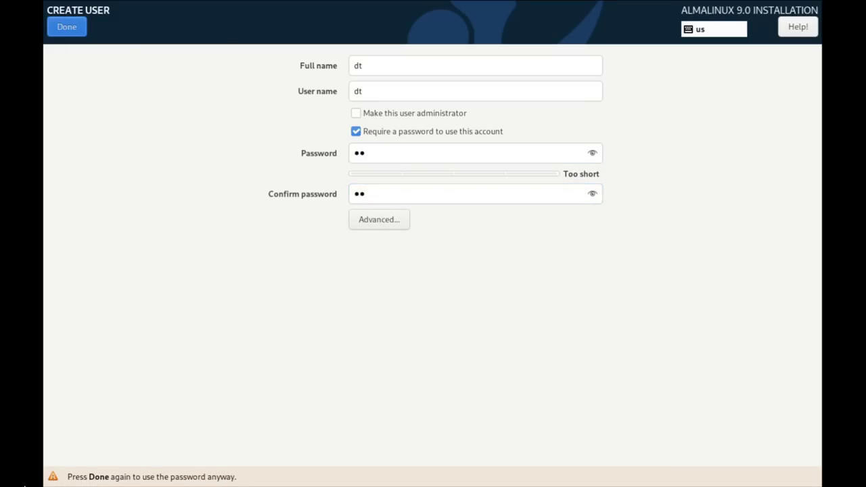
left_click(74, 28)
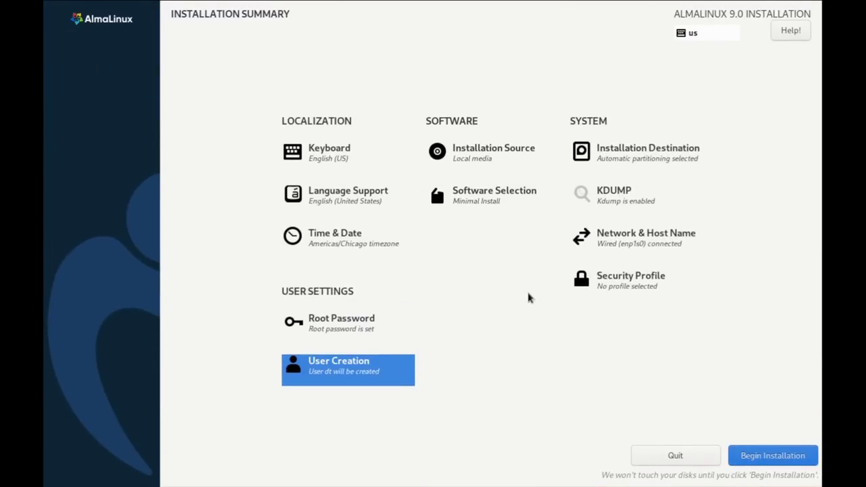
- Begin the AlmaLinux 9.0 installation from the Installation Summary
left_click(789, 463)
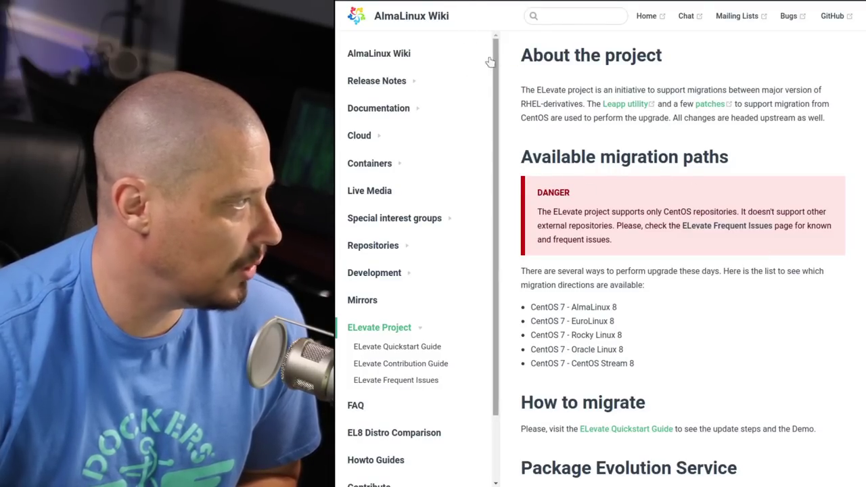
- Scroll the ELevate Project wiki page down to the available migration paths
scroll(611, 166, "down", 3)
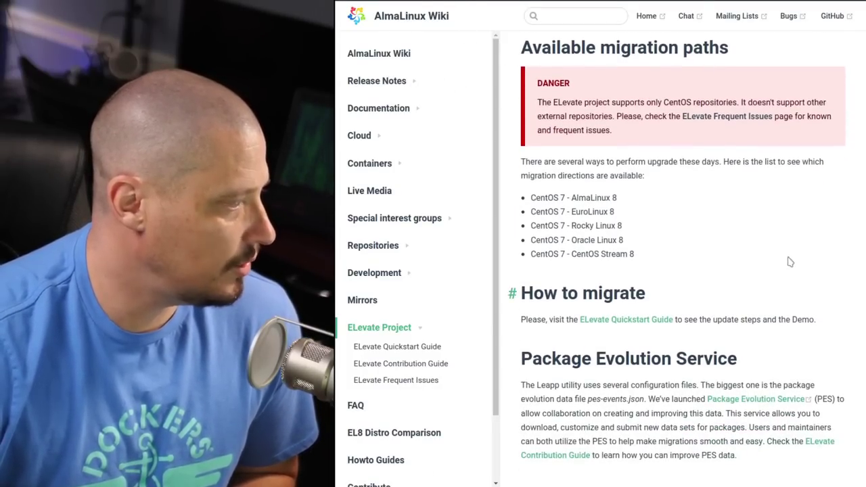
scroll(668, 178, "down", 1)
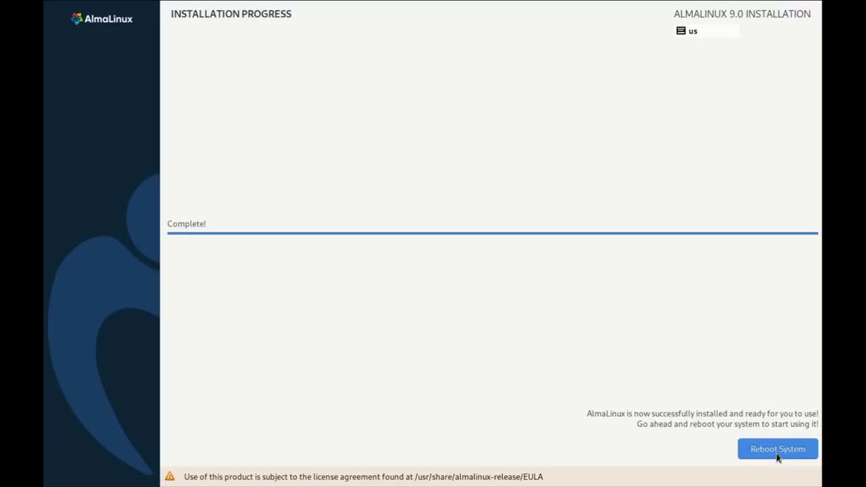
- Reboot the system, then log in at the console with the new user's name and password
left_click(776, 457)
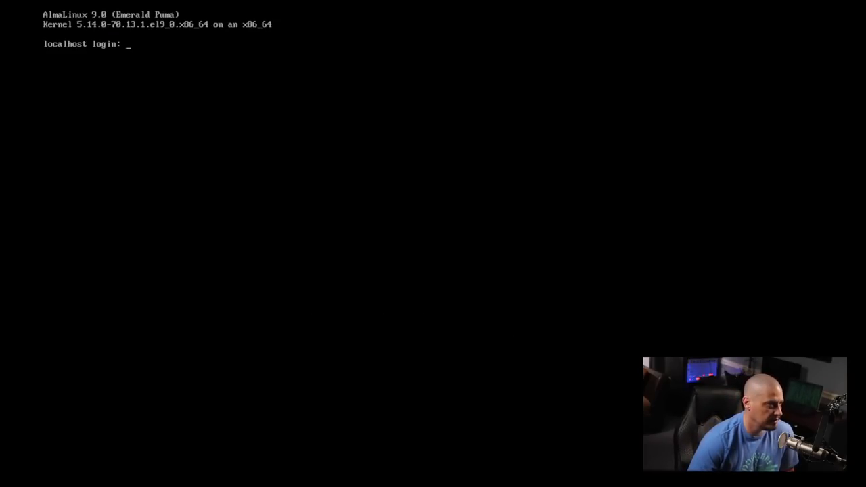
type("dt")
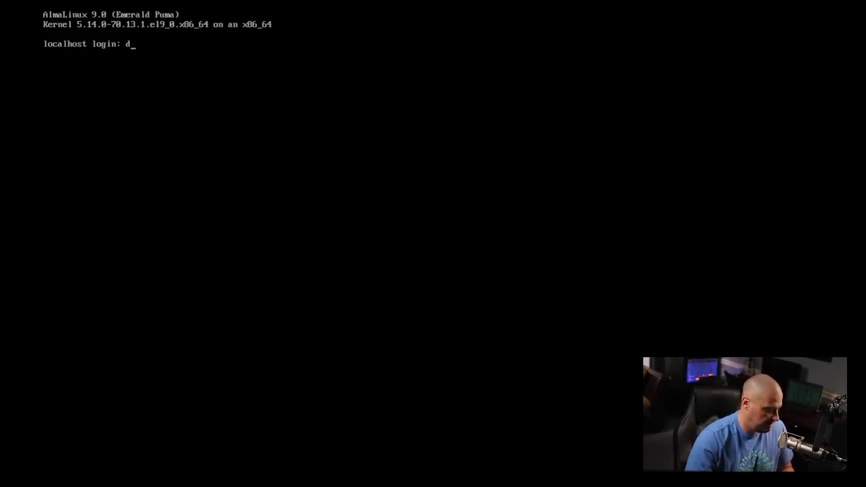
key("Return")
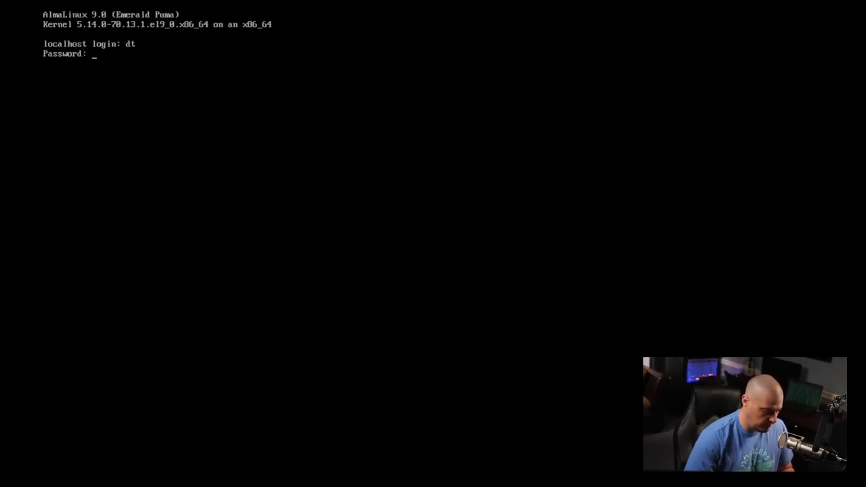
key("Return")
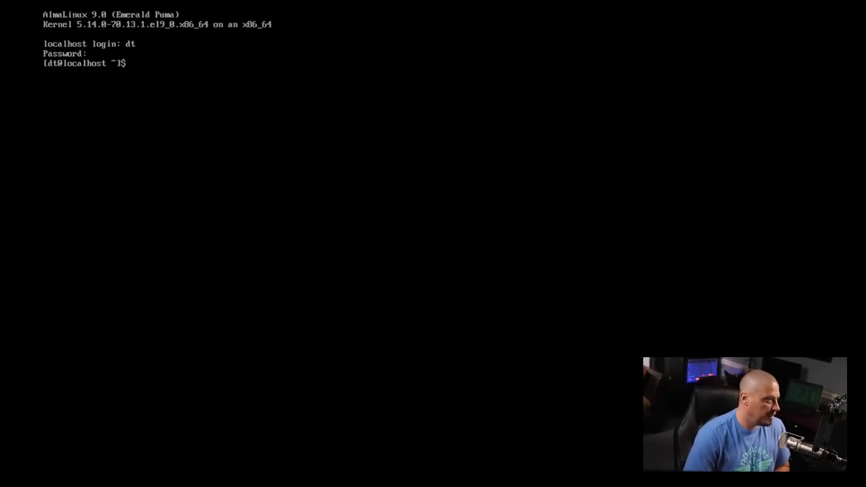
- Locate the yum and dnf binaries with whereis
type("where")
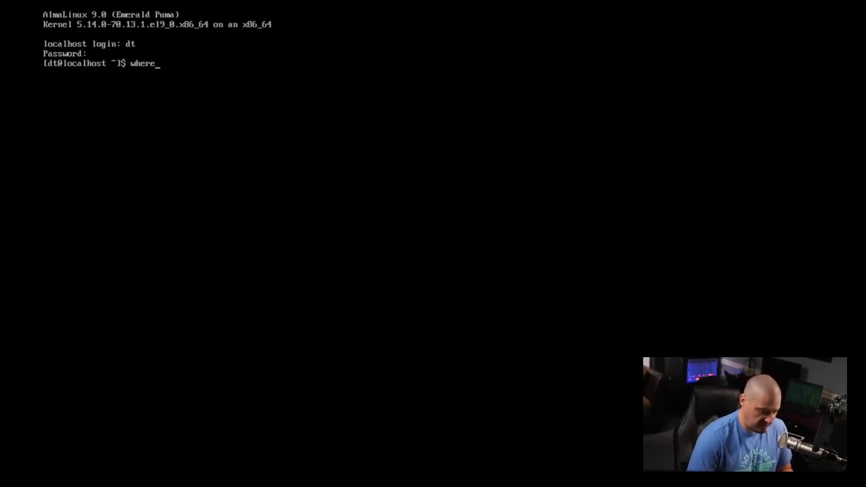
type("is yum")
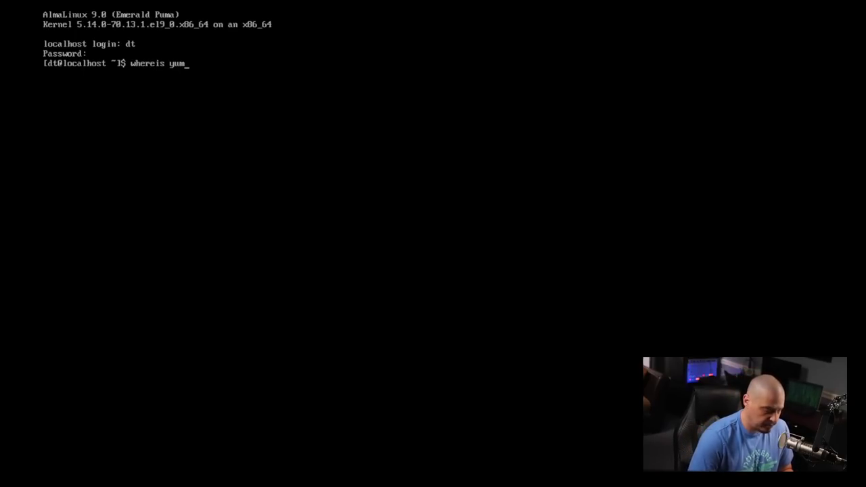
key("Return")
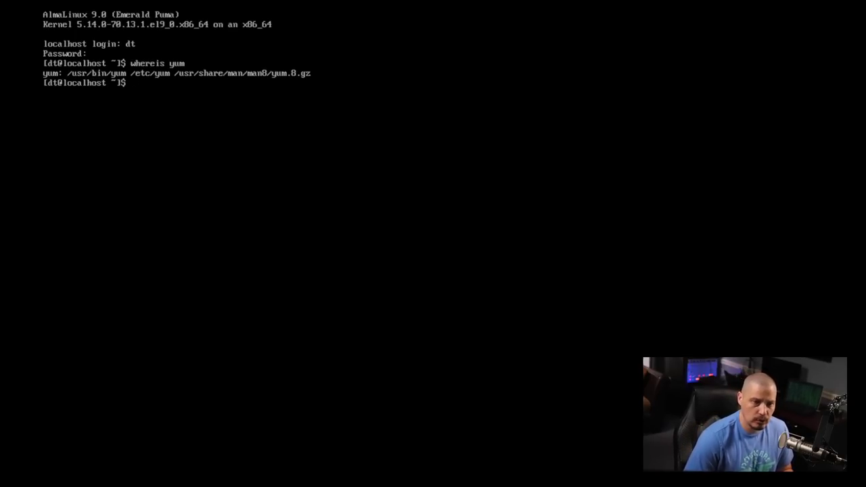
type("whereis ")
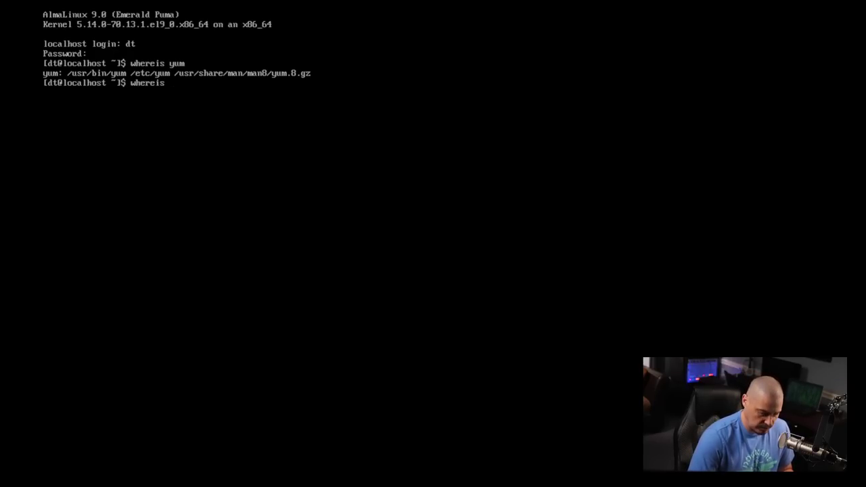
type("dnf")
key("Return")
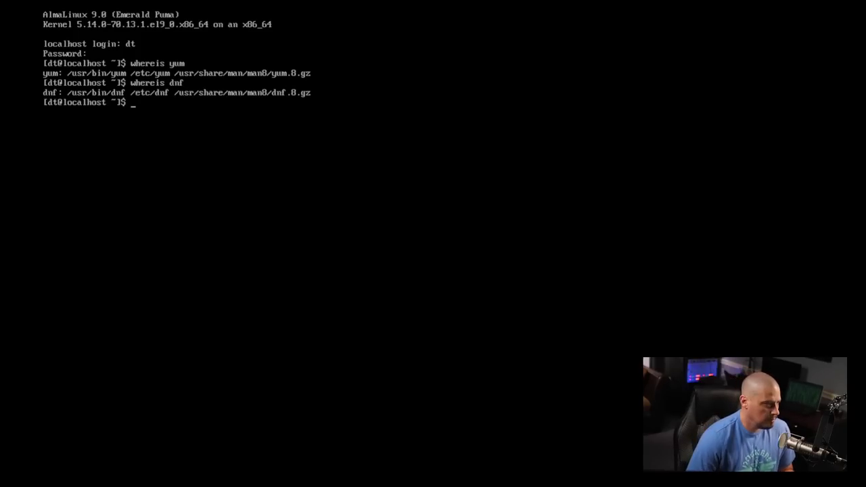
- Attempt sudo dnf upgrade as the regular user, which sudo refuses
type("sudo ")
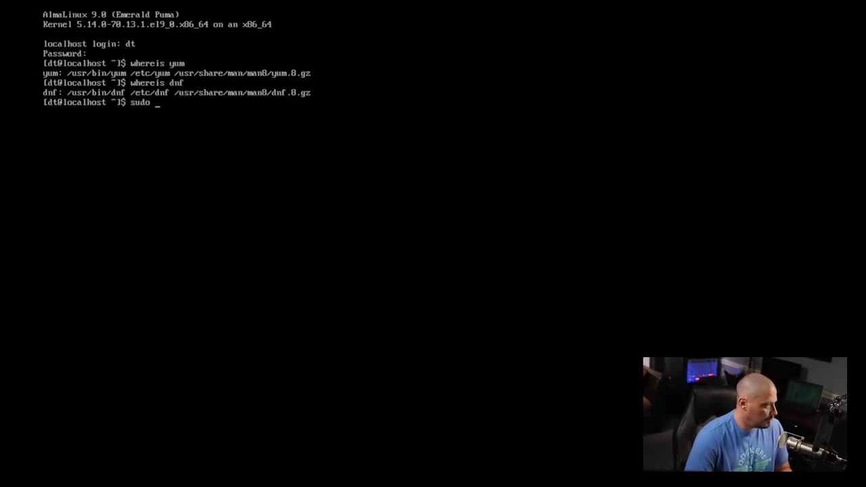
type("dnf ")
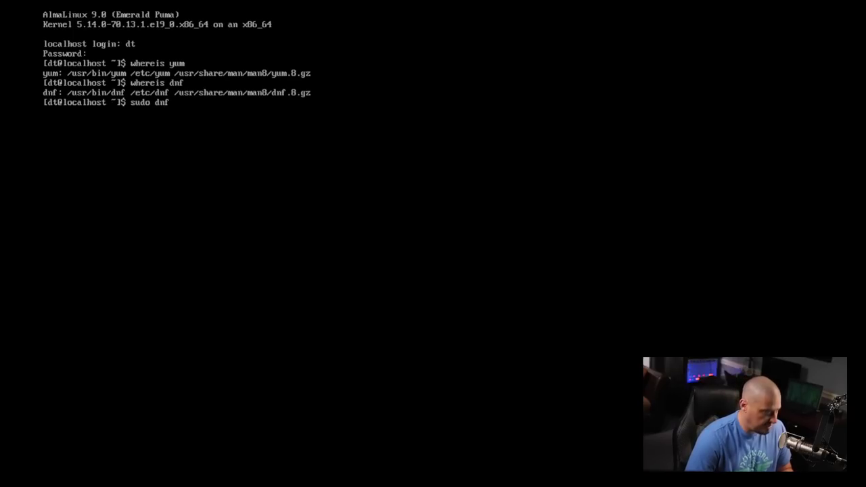
type("upgrade")
key("Return")
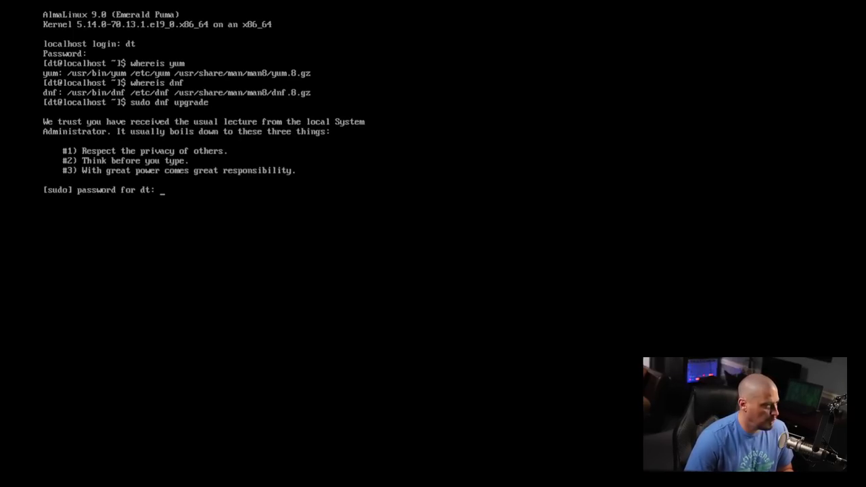
key("Return")
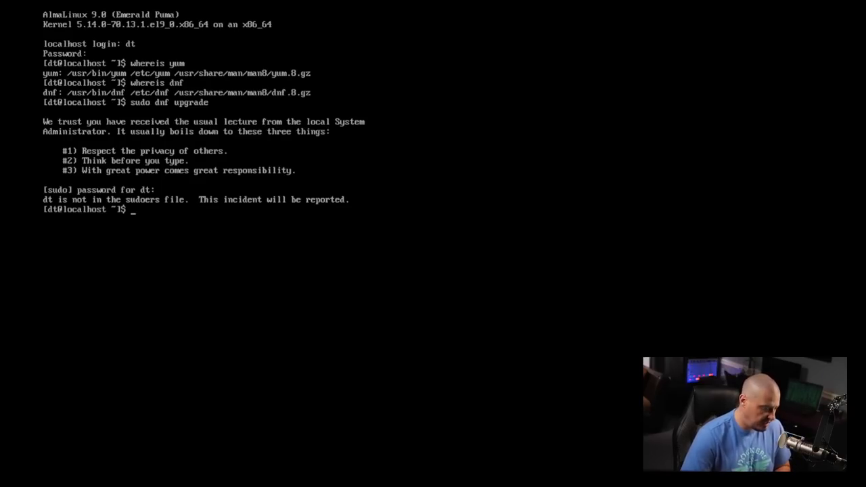
- Switch to root with su and open the sudoers file in visudo
type("su")
key("Return")
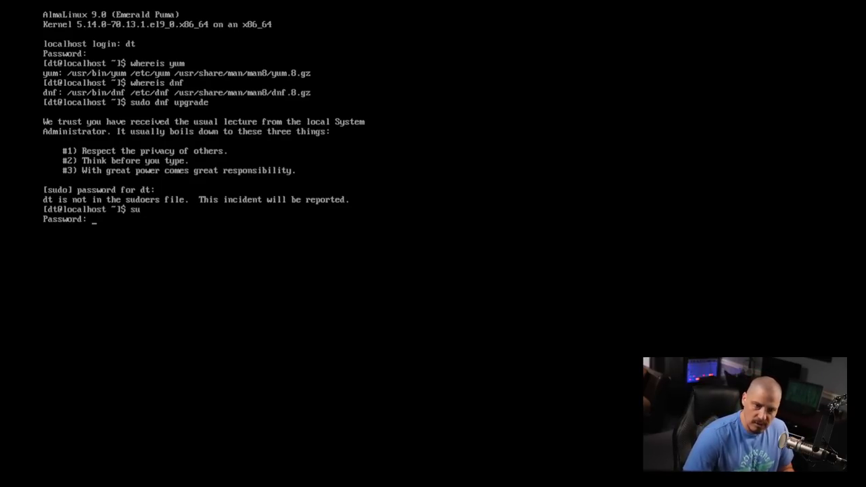
key("Return")
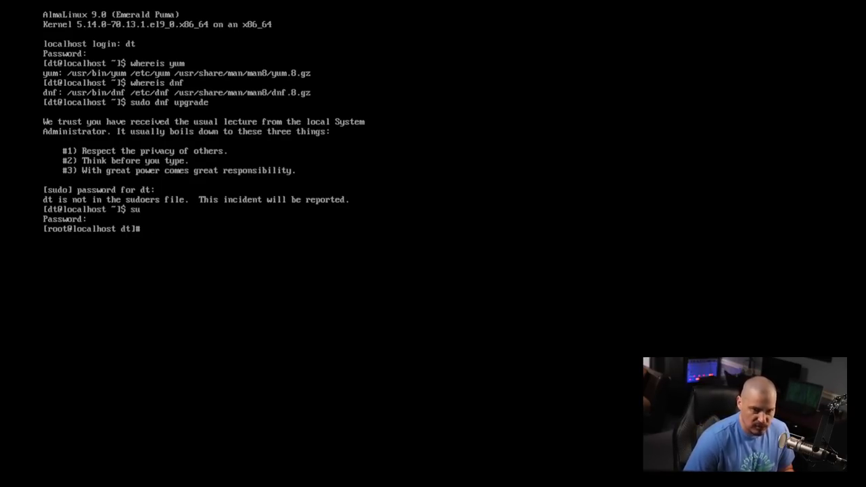
type("visudo")
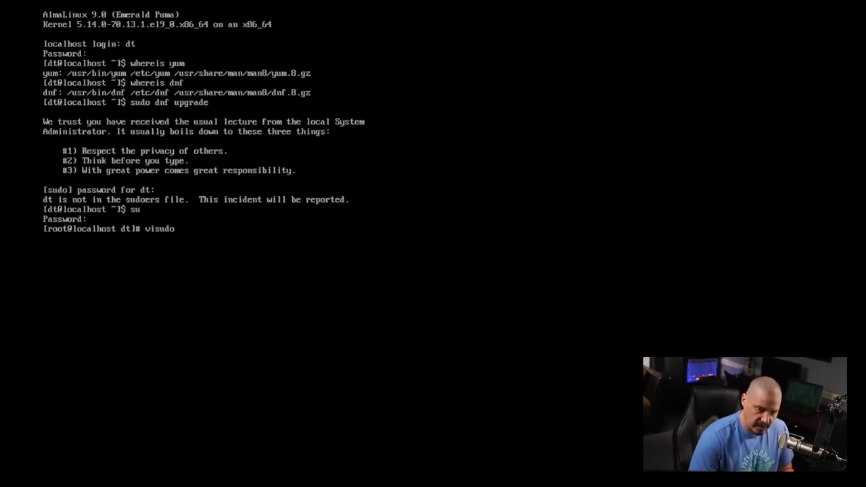
key("Return")
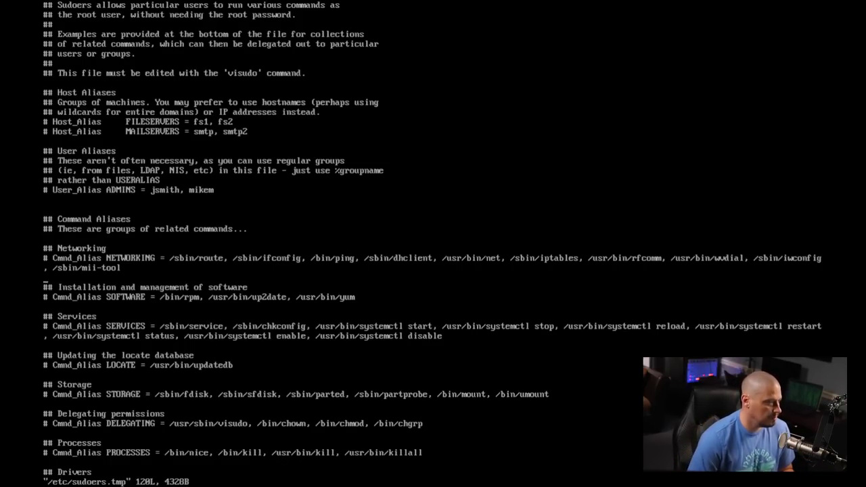
- Scroll the sudoers file down to the %wheel rule, then quit vi with :q without saving
key("Down")
key("Down")
key("Down")
key("Down")
key("Down")
key("Down")
key("Down")
key("Down")
key("Down")
key("Down")
key("Down")
key("Down")
key("Down")
key("Down")
key("Down")
key("Down")
key("Down")
key("Down")
key("Down")
key("Down")
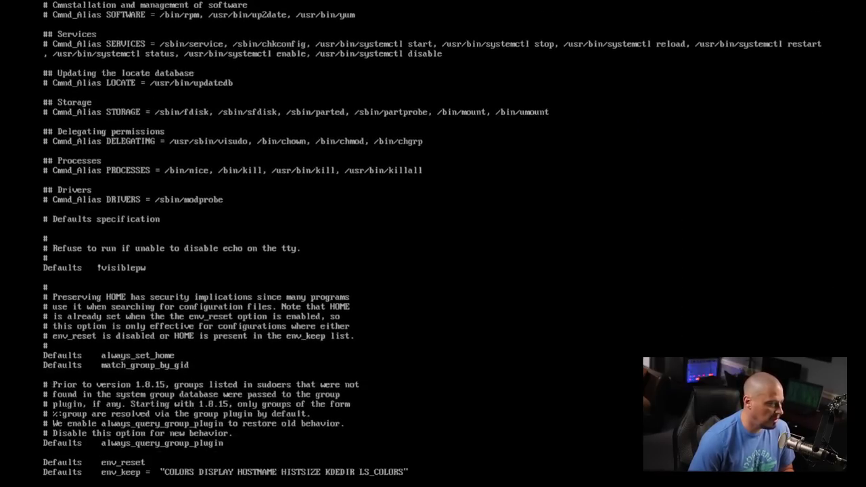
key("Down")
key("Down")
key("Down")
key("Down")
key("Down")
key("Down")
key("Down")
key("Down")
key("Down")
key("Down")
key("Down")
key("Down")
key("Down")
key("Down")
key("Down")
key("Down")
key("Down")
key("Down")
key("Down")
key("Down")
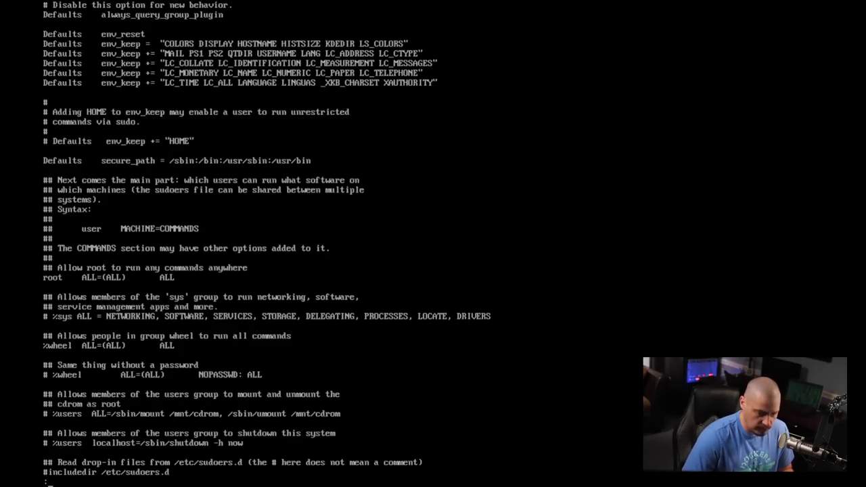
type("q")
key("Return")
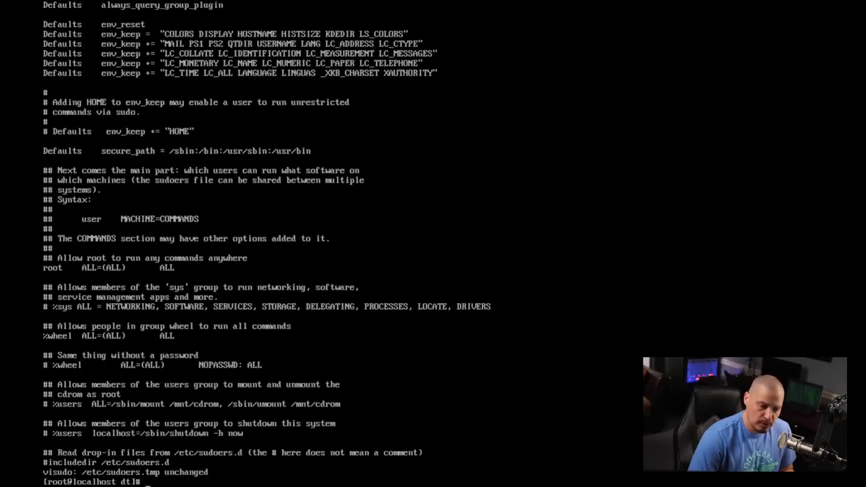
- Add user dt to the wheel group with usermod -aG wheel dt, then switch to dt
type("usermod")
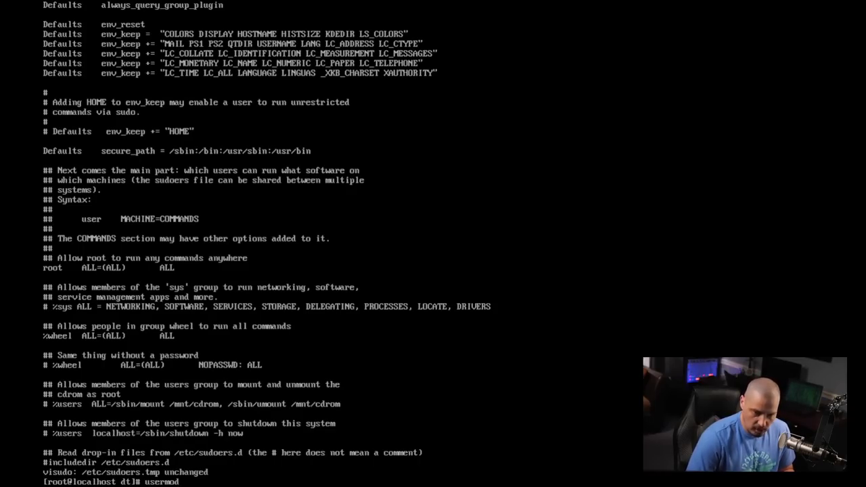
type(" -")
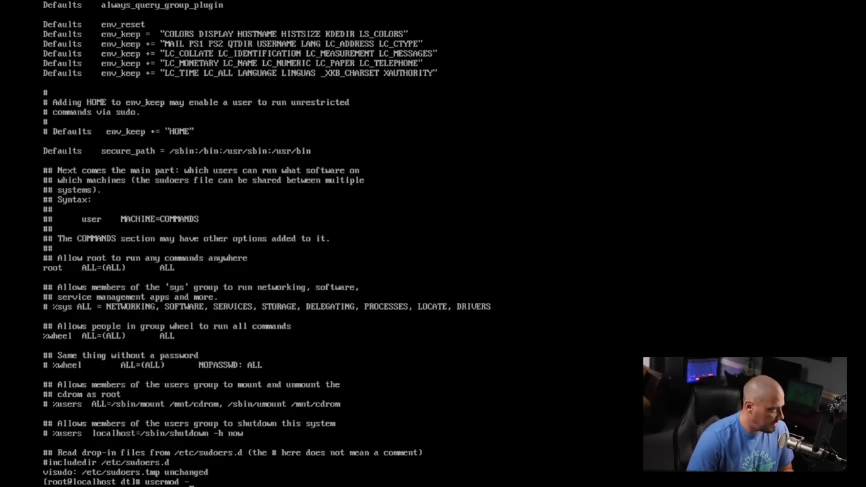
type("aG")
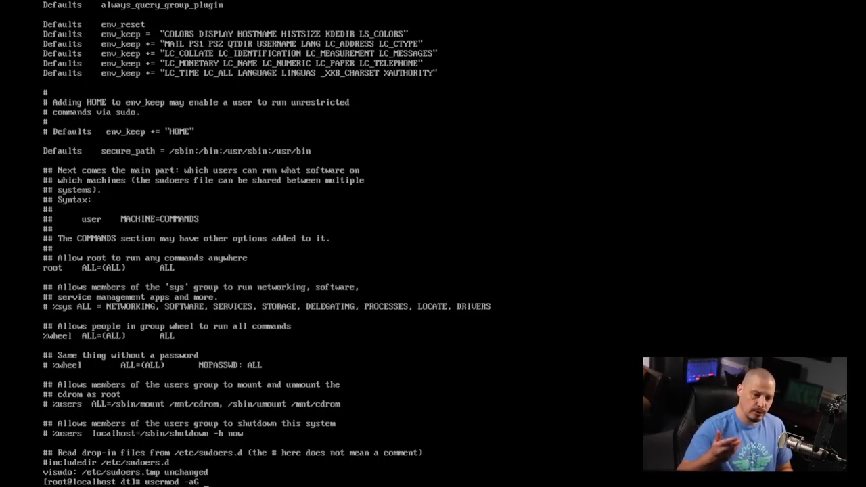
type(" wheel")
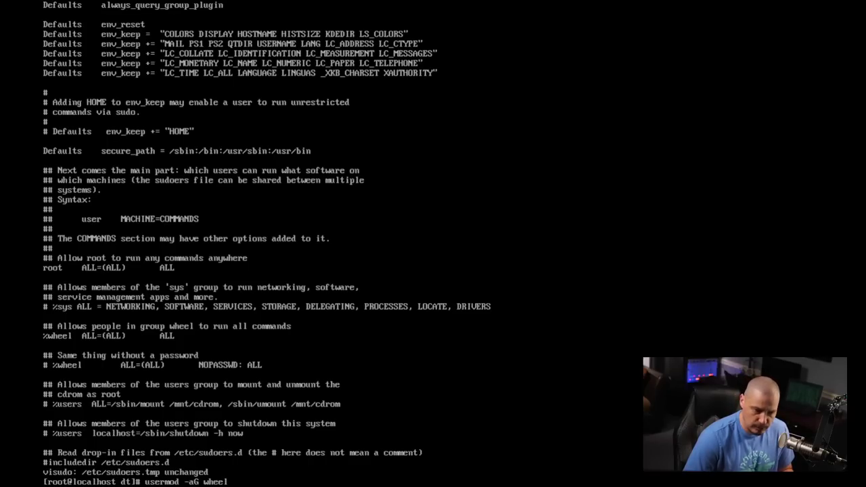
type(" dt")
key("Return")
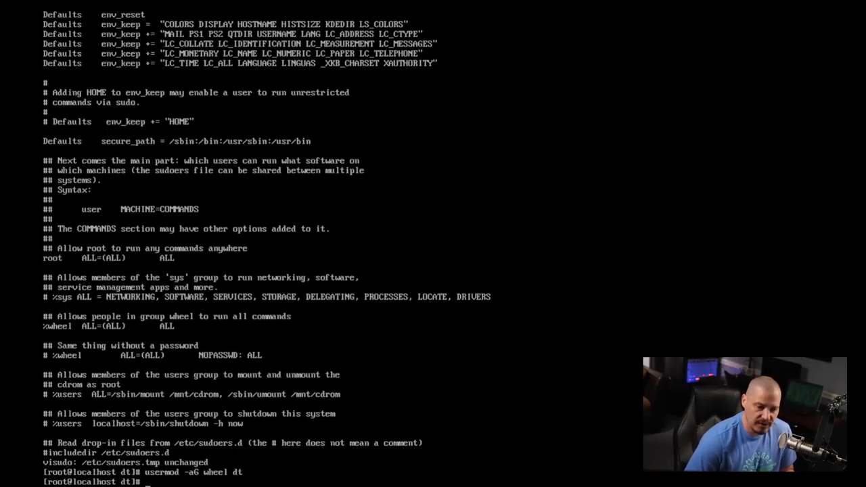
type("su dt")
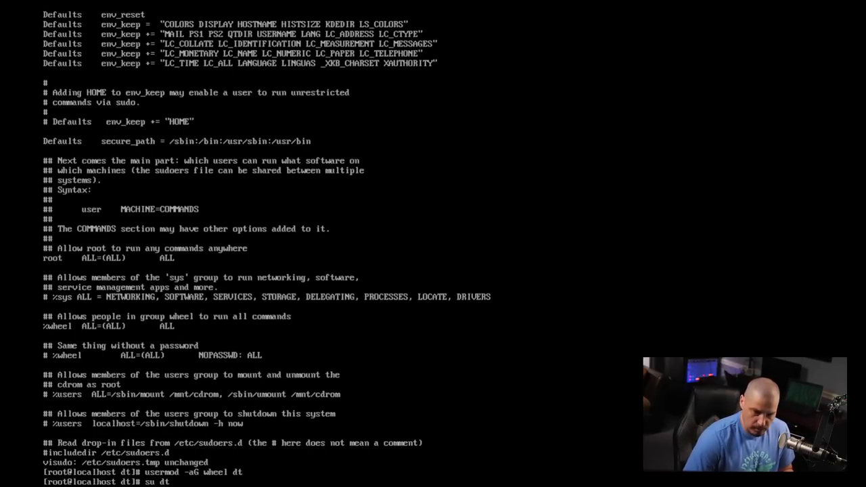
key("Return")
- Run sudo dnf upgrade, confirming the 12-package transaction and the AlmaLinux GPG key import
type("sudo")
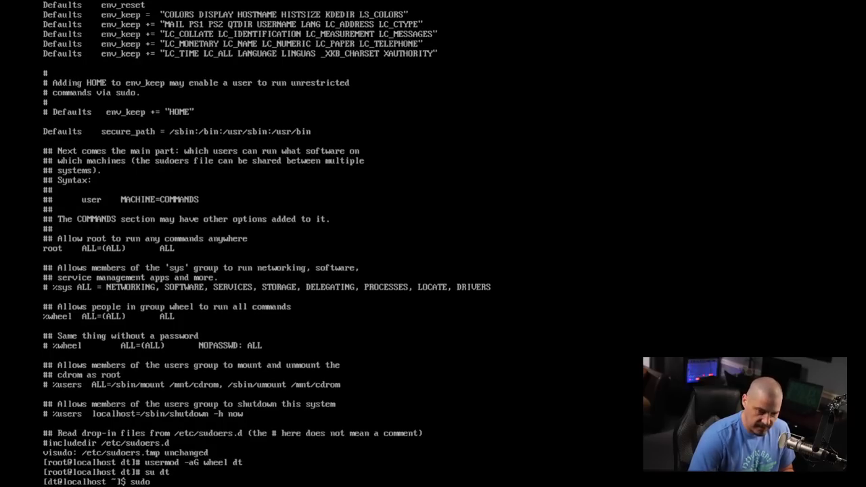
type(" dnf upgrade")
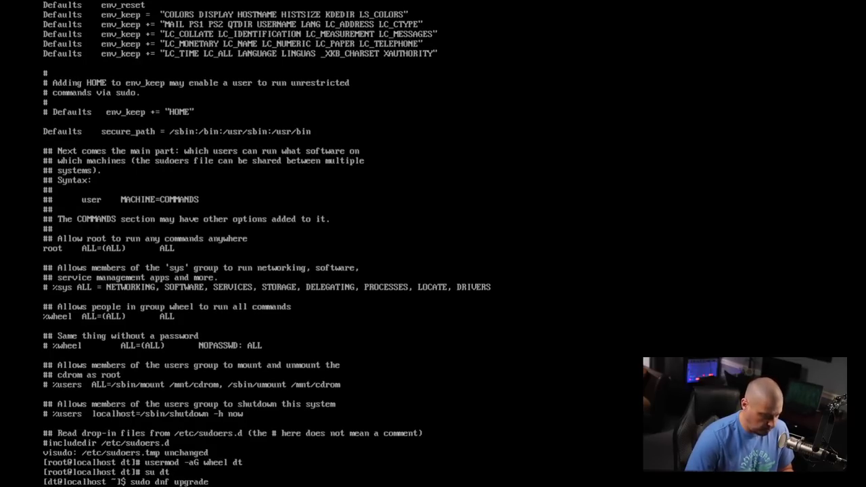
key("Return")
key("Return")
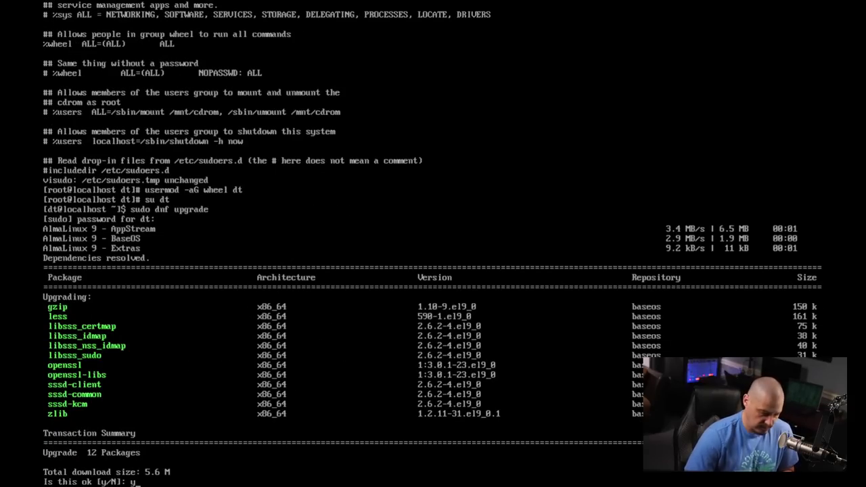
key("Return")
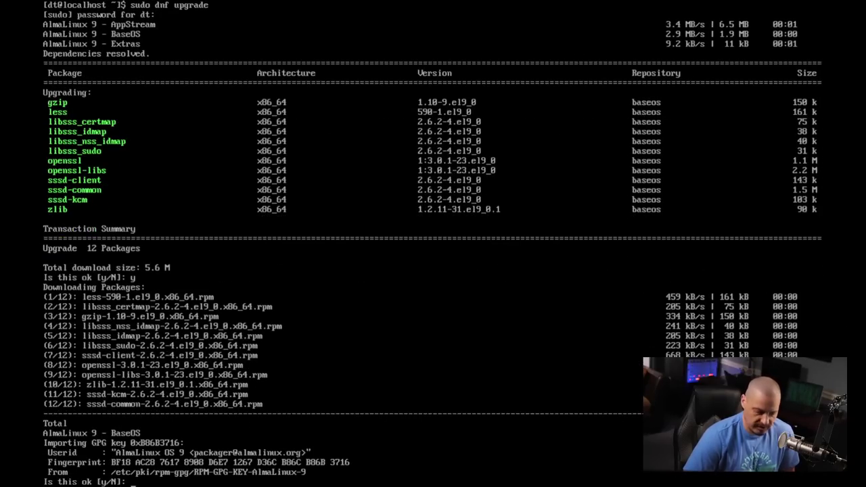
type("y")
key("Return")
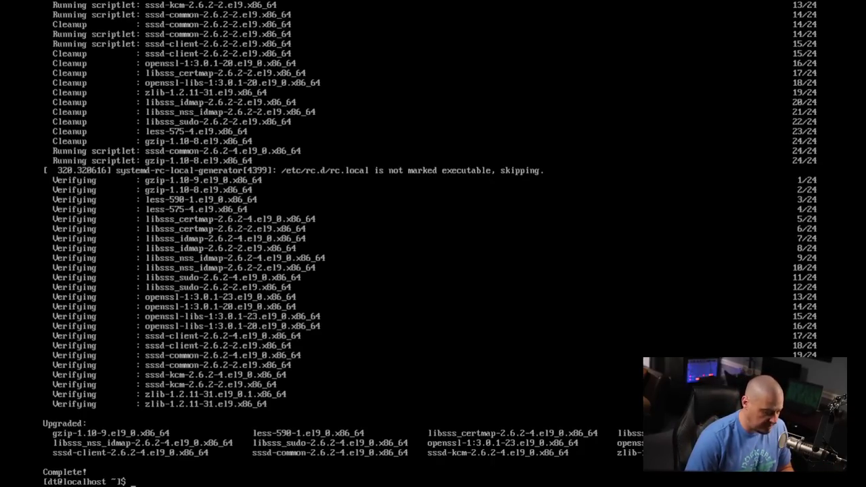
- Run dnf group list to show environment groups such as Server with GUI and Workstation
type("group list")
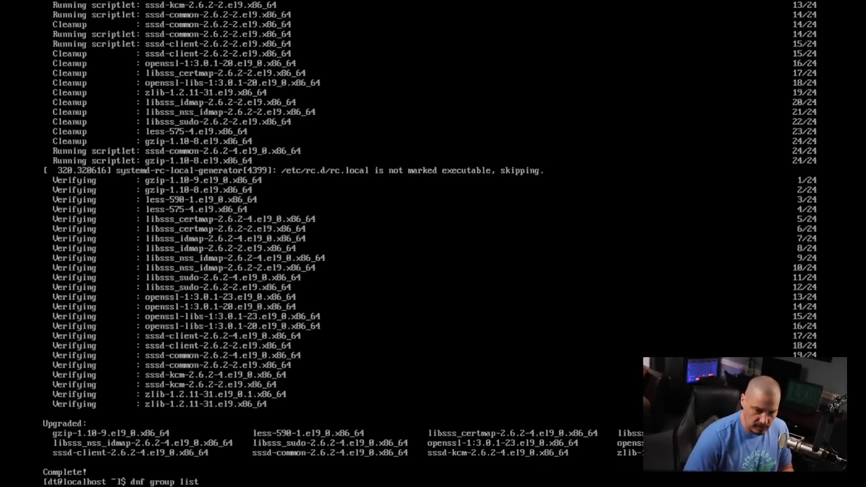
key("Return")
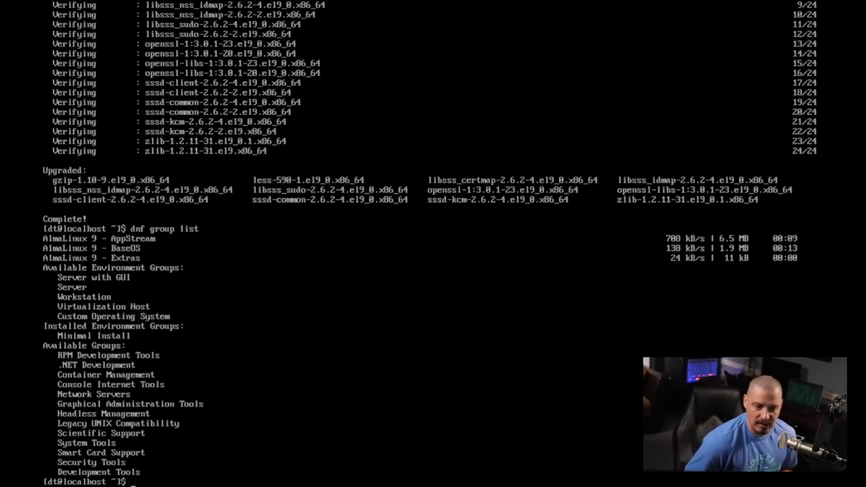
- Run sudo dnf groupinstall "Server with GUI" to reach the 825-package transaction summary
type("sudo")
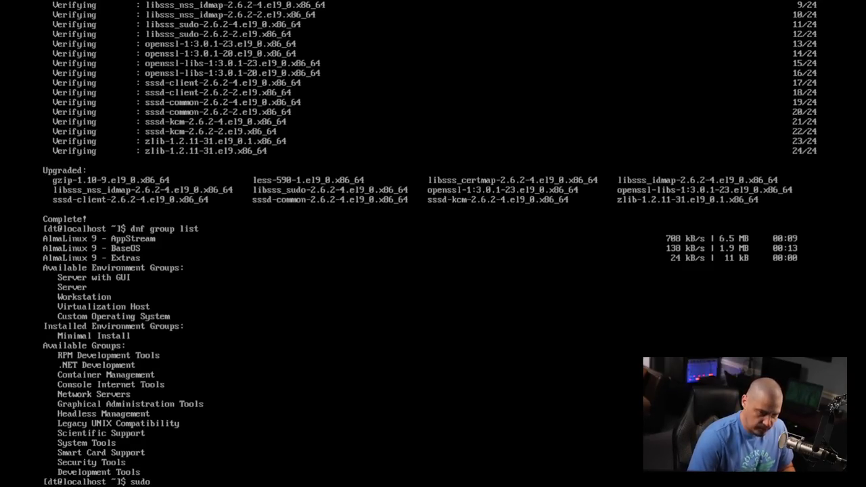
type(" dnf")
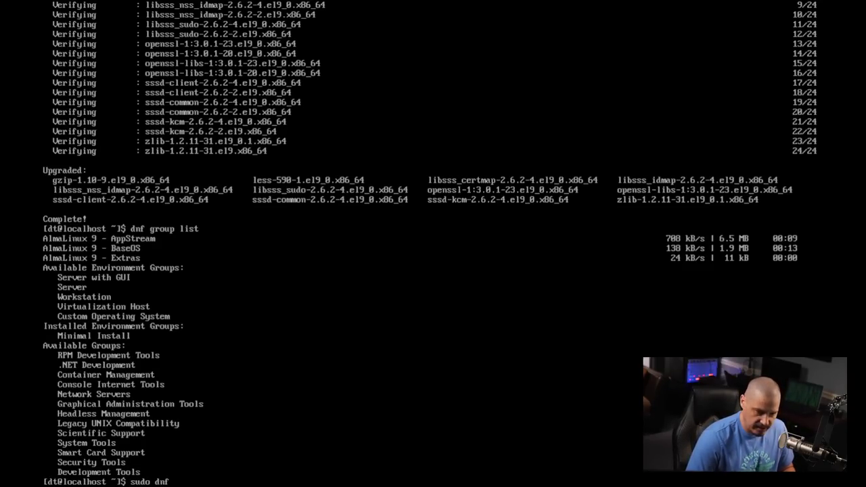
type(" groupinstall")
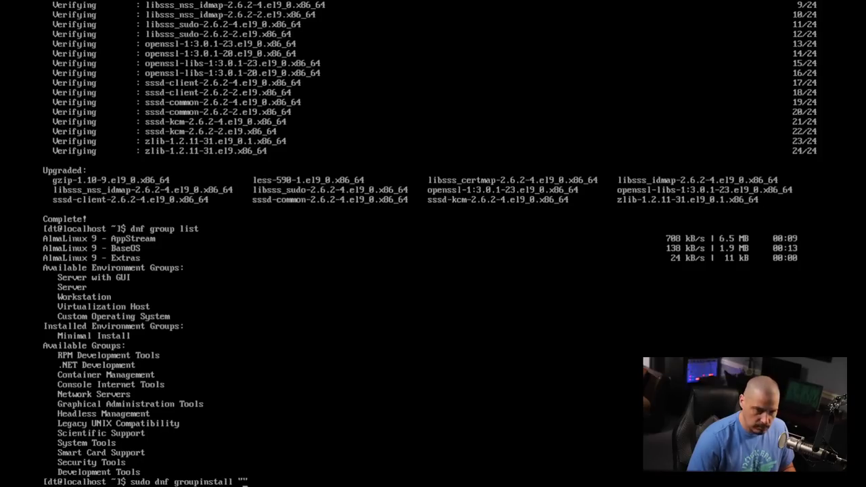
type("Server wi")
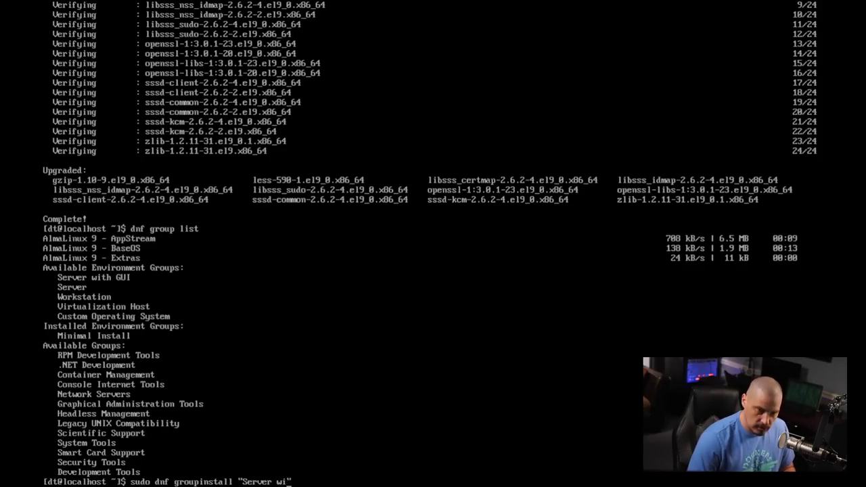
type("th GUI")
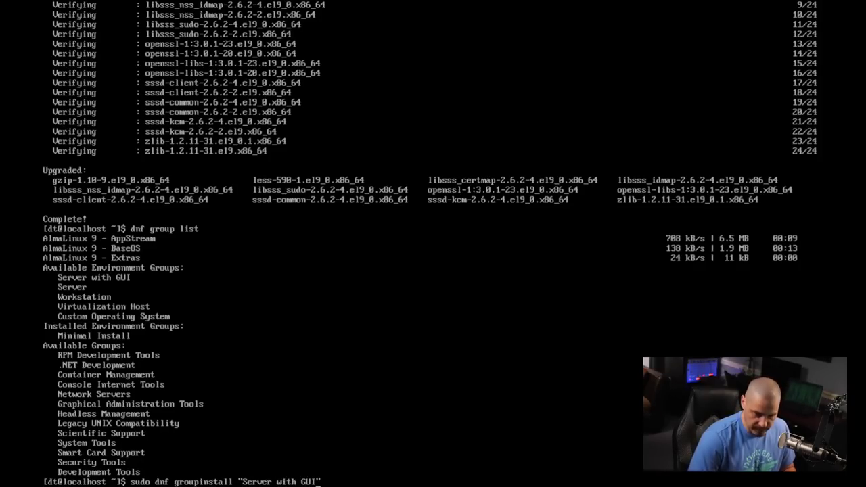
key("Return")
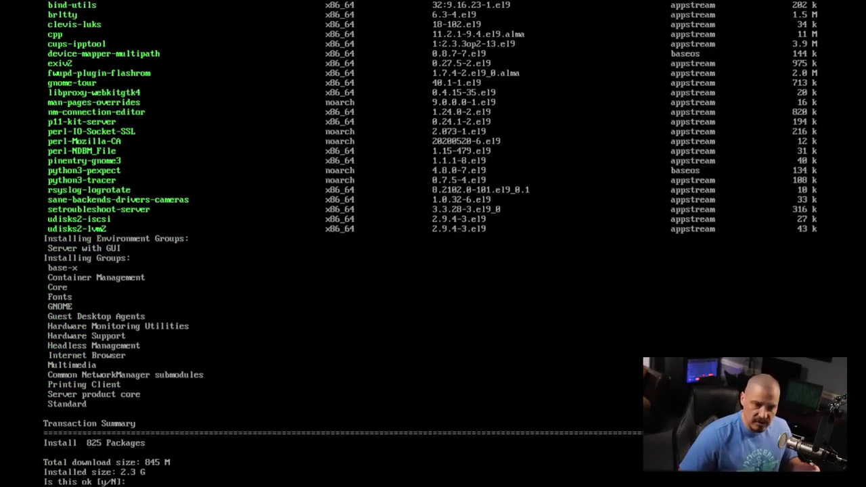
- Answer y to install the 825 packages and let dnf run until Complete!
type("y")
key("Return")
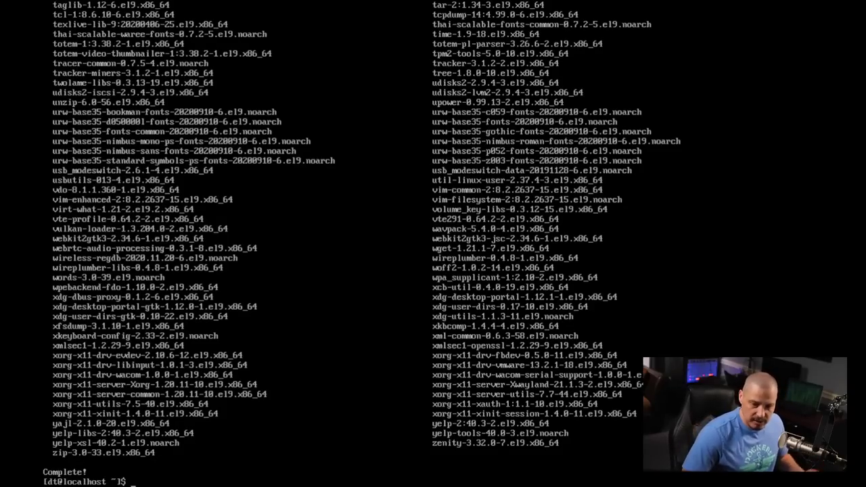
- Set graphical.target as the default with sudo systemctl set-default, fixing the typo, then reboot
type("sudo syss")
key("BackSpace")
type("temctl")
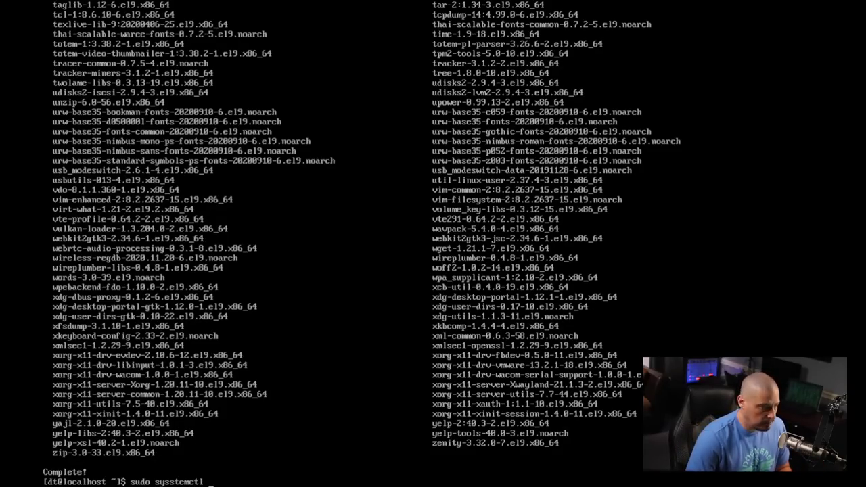
type(" set-default")
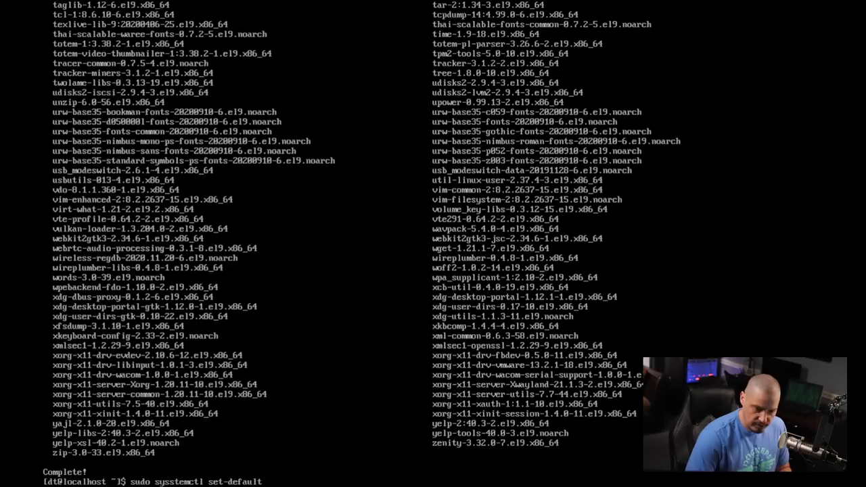
type(" grap")
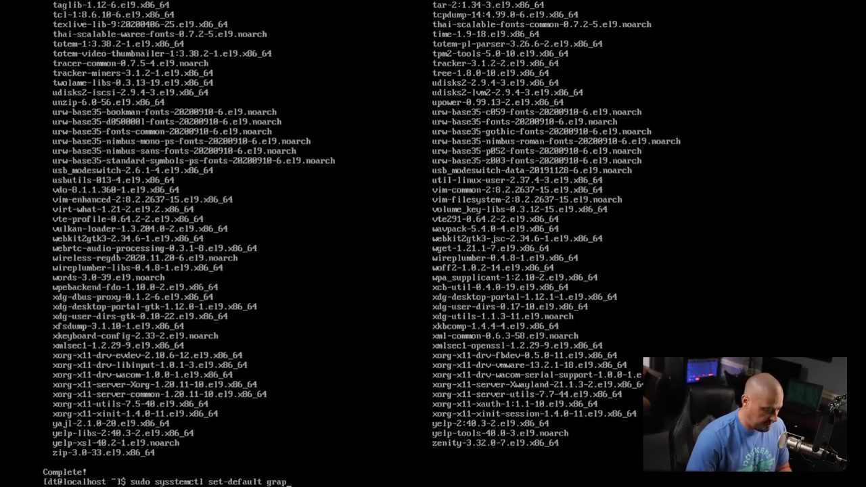
type("hical.target")
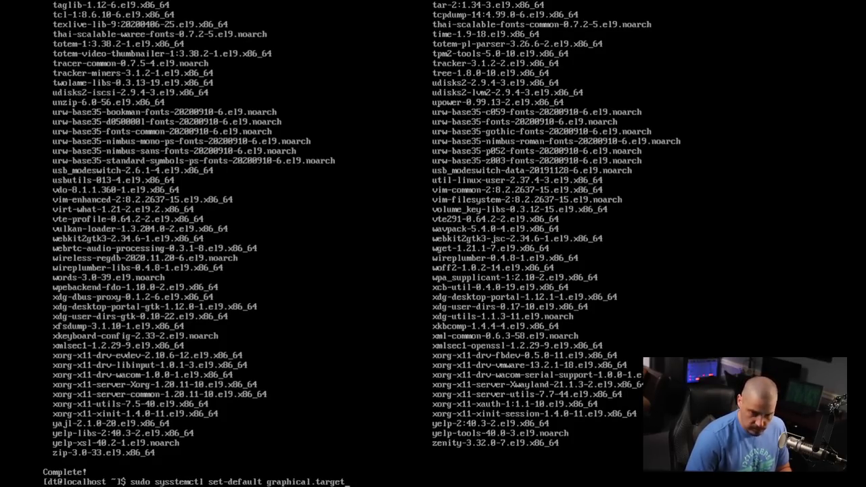
key("Return")
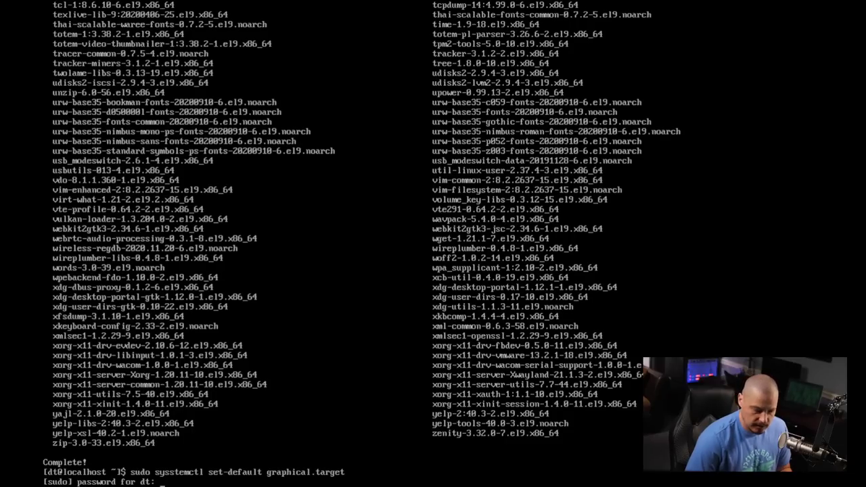
key("Return")
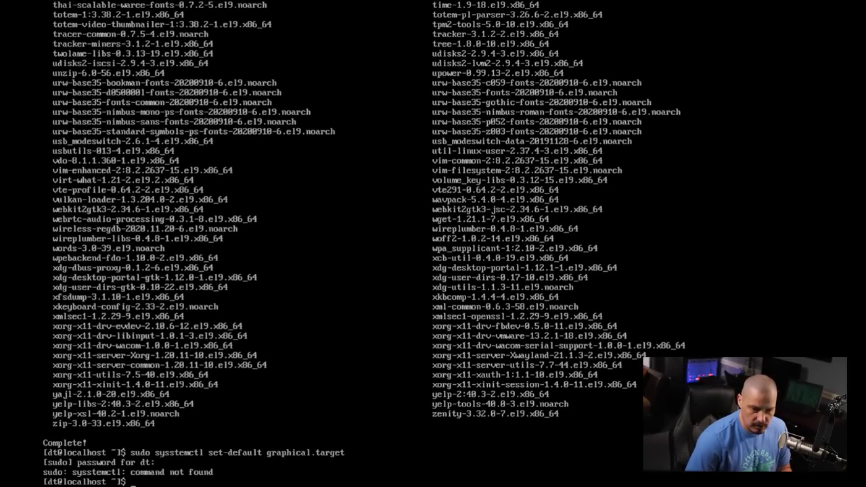
key("Up")
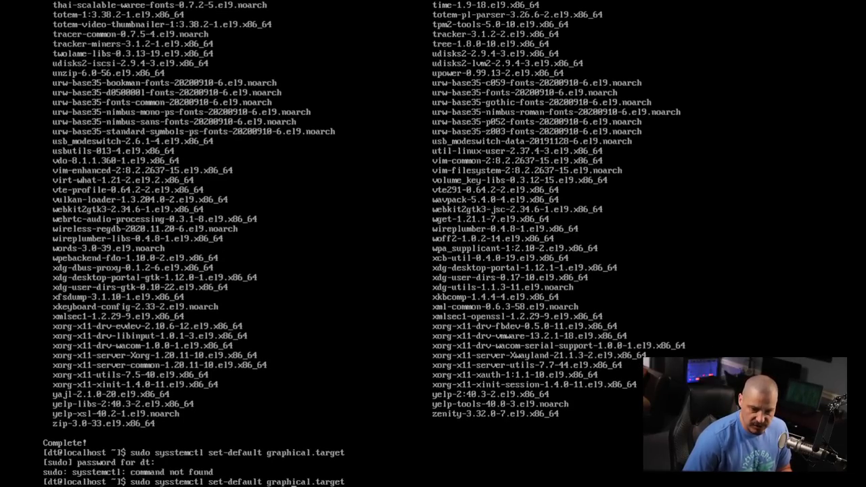
key("BackSpace")
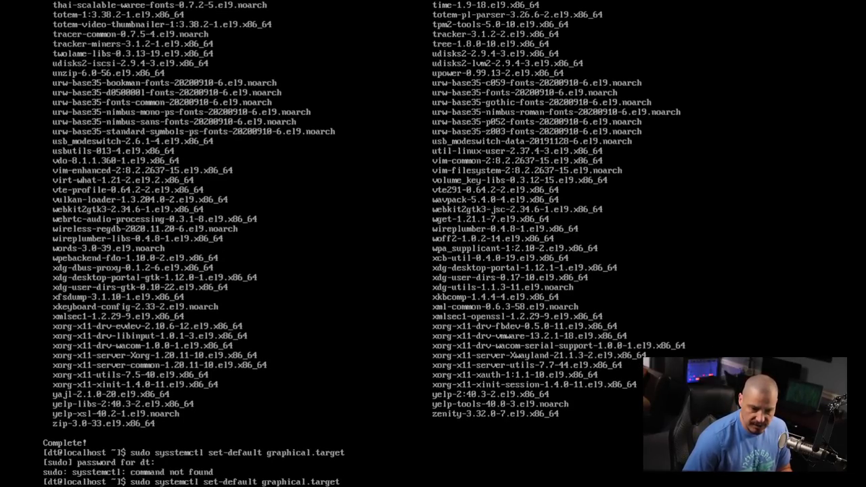
key("Return")
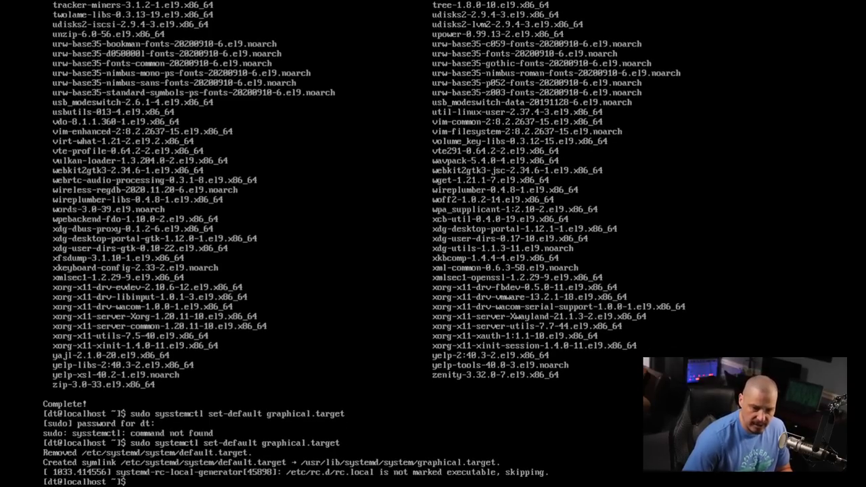
type("reboot")
key("Return")
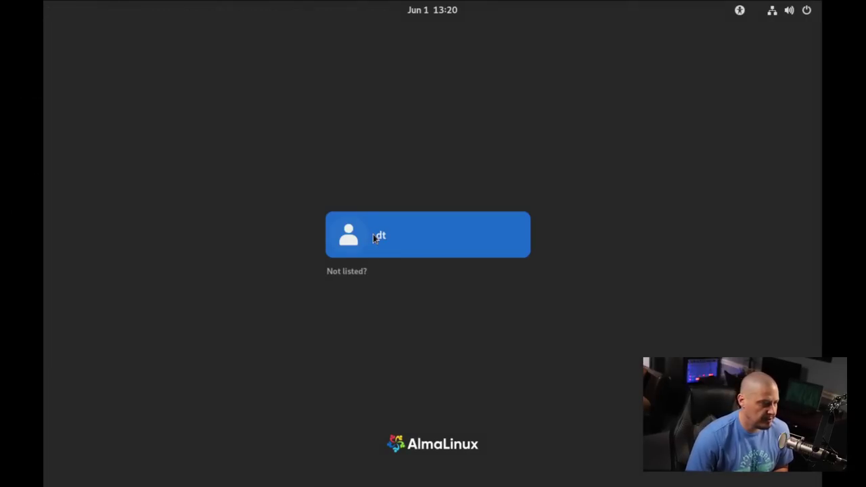
- Log in as dt using the Standard (X11 display server) session and decline the welcome tour
left_click(373, 234)
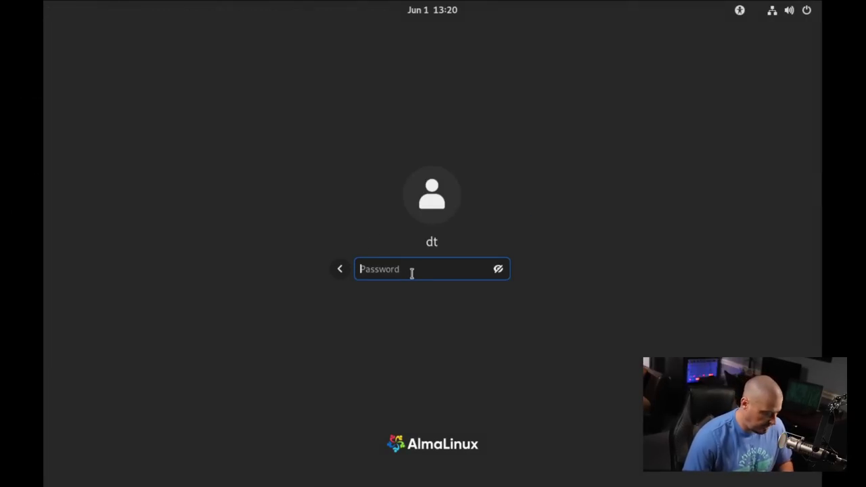
type("••")
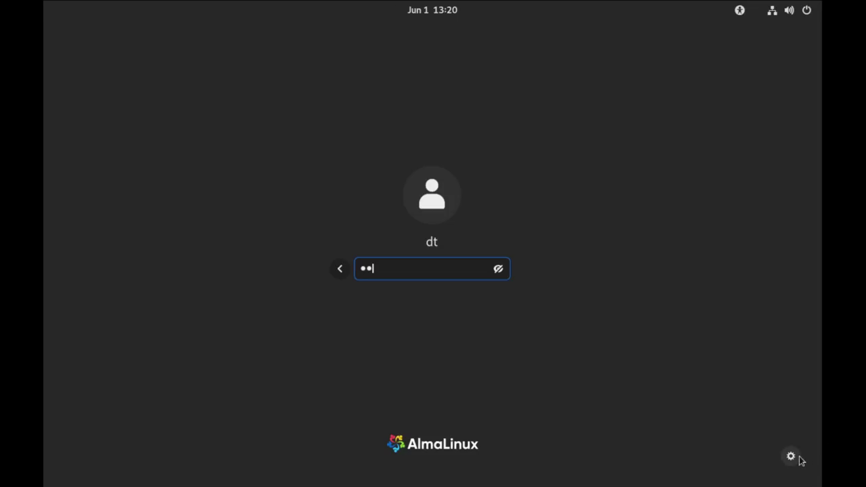
left_click(790, 456)
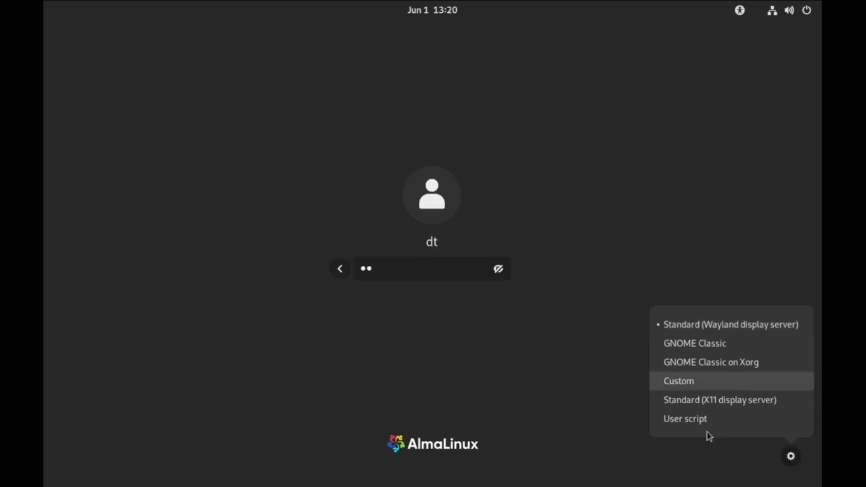
left_click(724, 403)
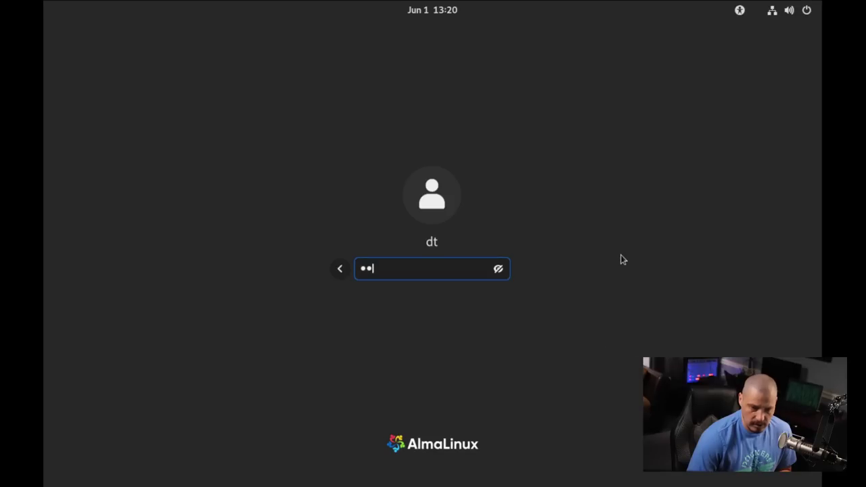
key("Return")
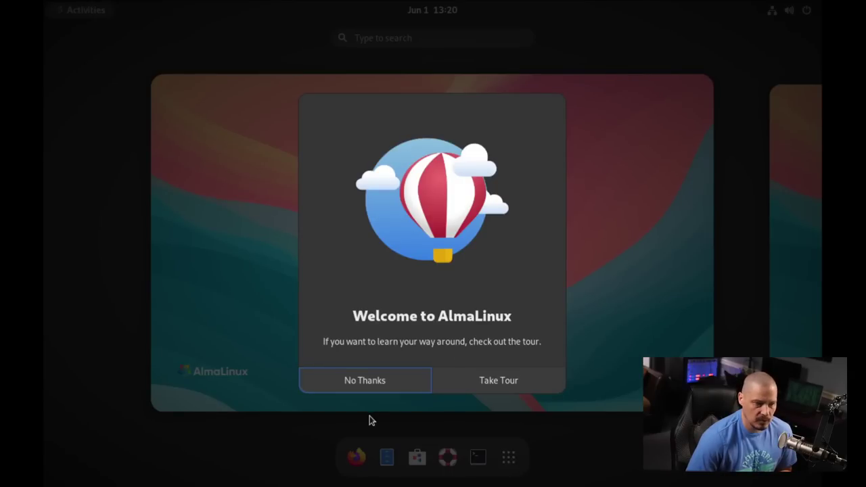
left_click(384, 380)
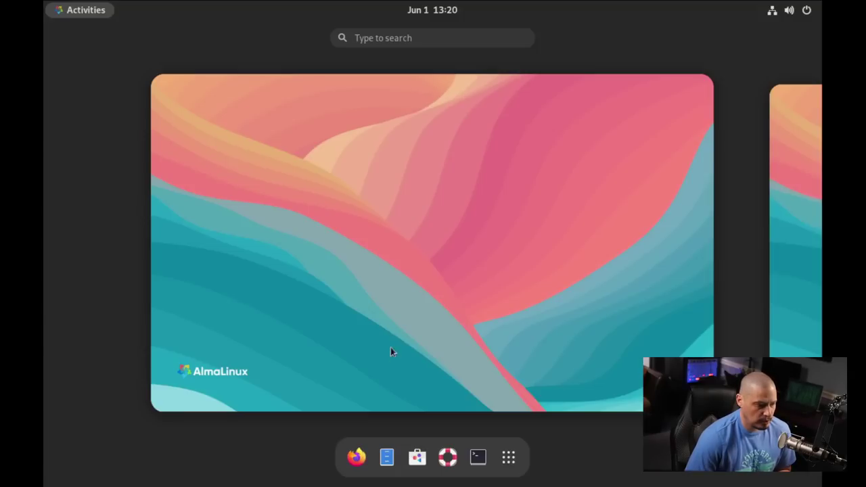
- In Settings > Displays, apply and keep 1920 × 1080 (16:9) resolution, then close Settings
left_click(391, 347)
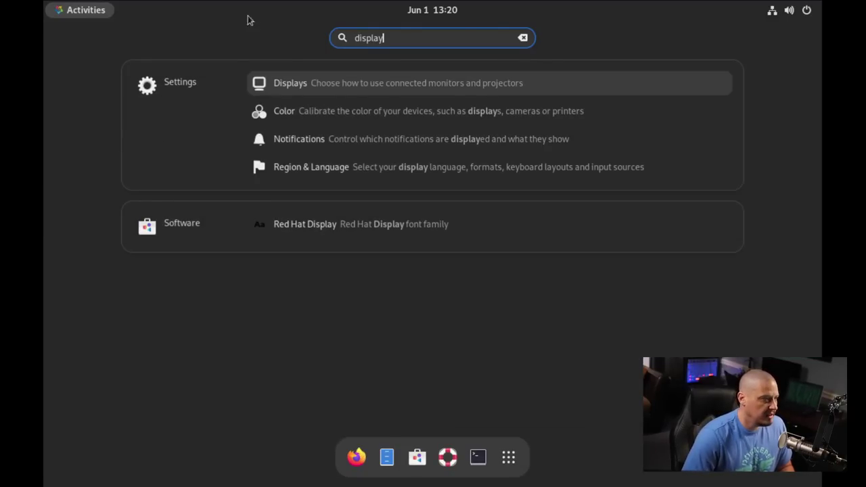
left_click(266, 82)
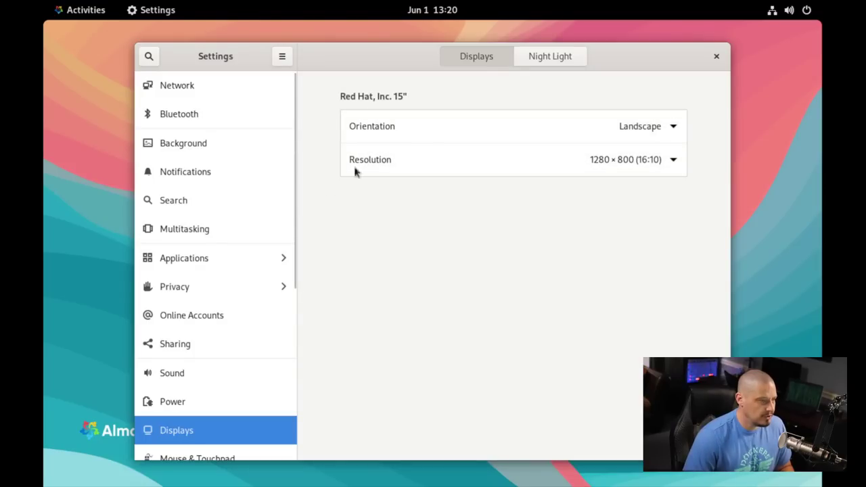
left_click(547, 168)
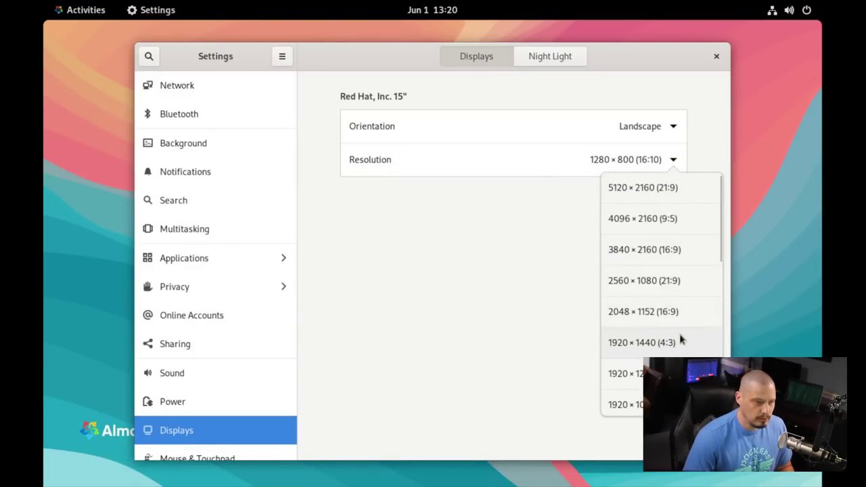
left_click(676, 405)
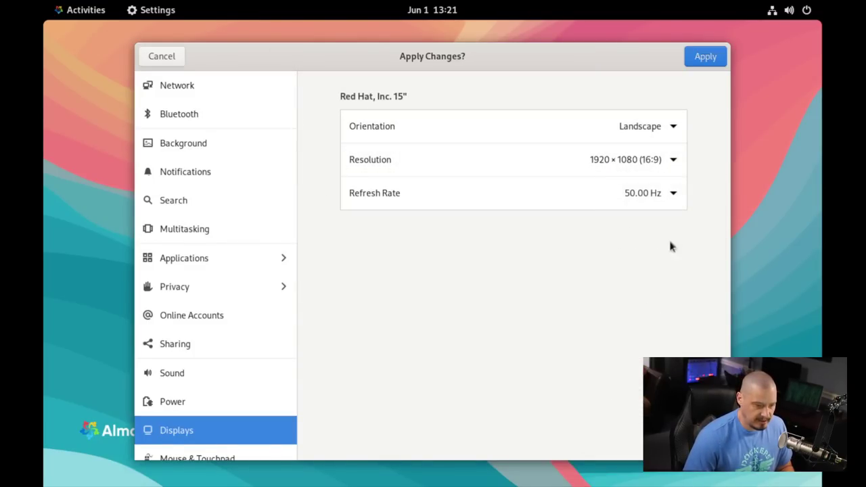
left_click(703, 65)
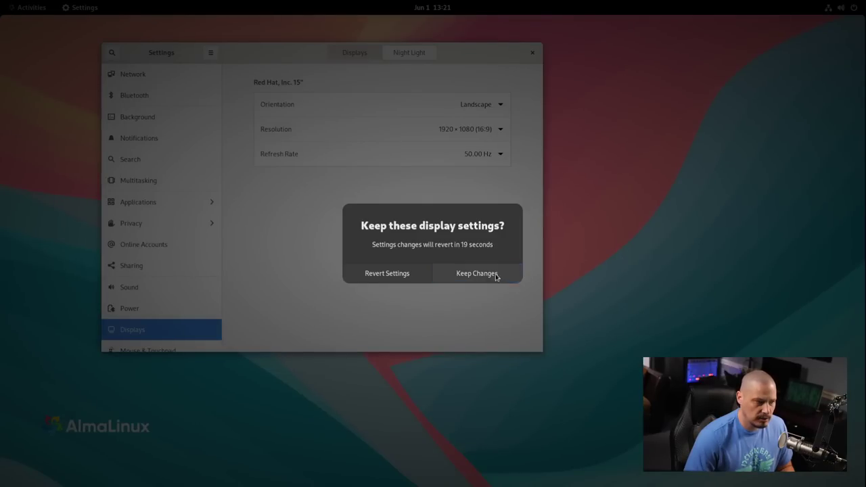
left_click(494, 275)
left_click(532, 53)
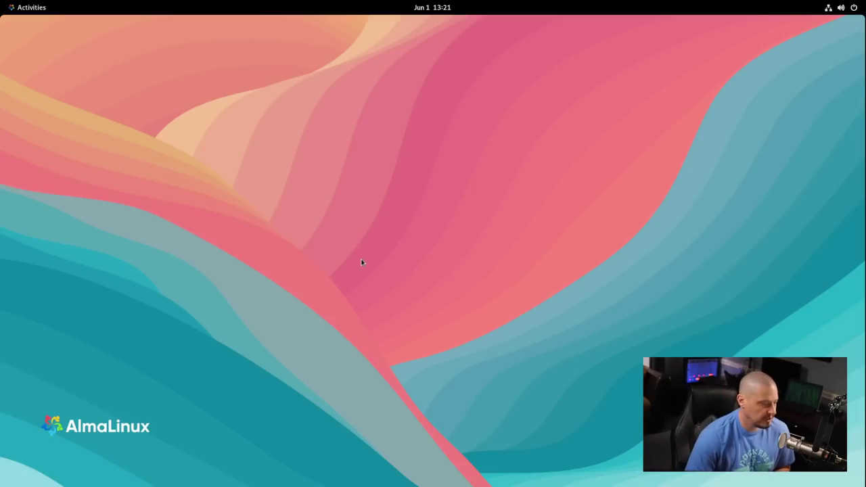
- Browse the full application grid and look inside the Utilities folder
key("super")
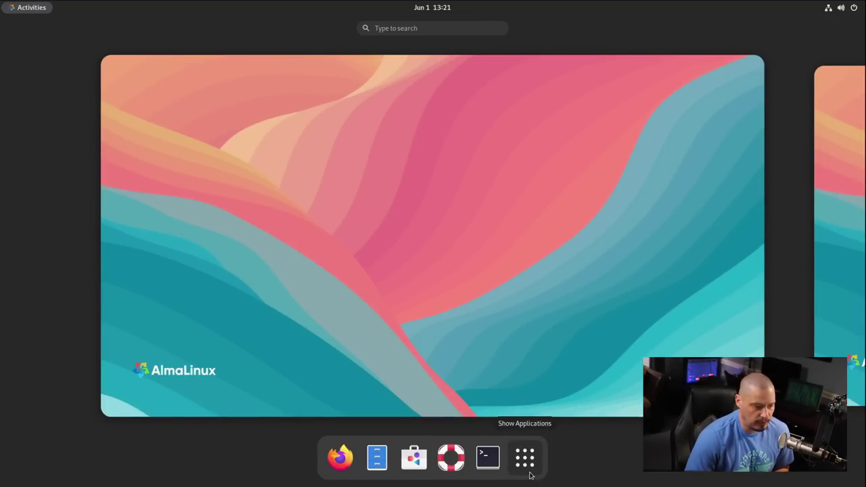
left_click(532, 468)
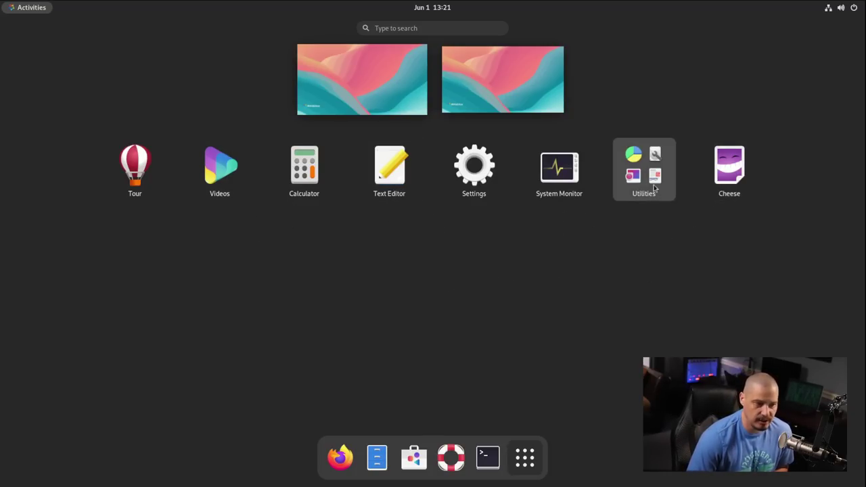
left_click(654, 186)
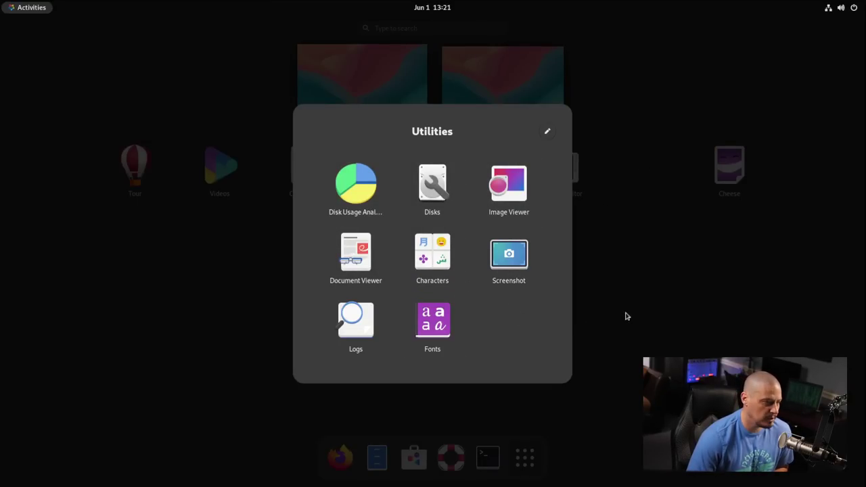
left_click(678, 302)
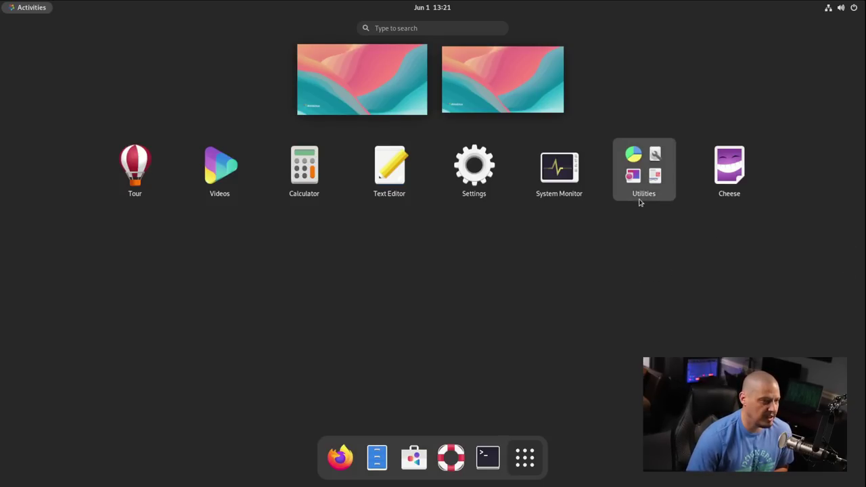
- Search 'brows' in the overview and launch Firefox
left_click(417, 29)
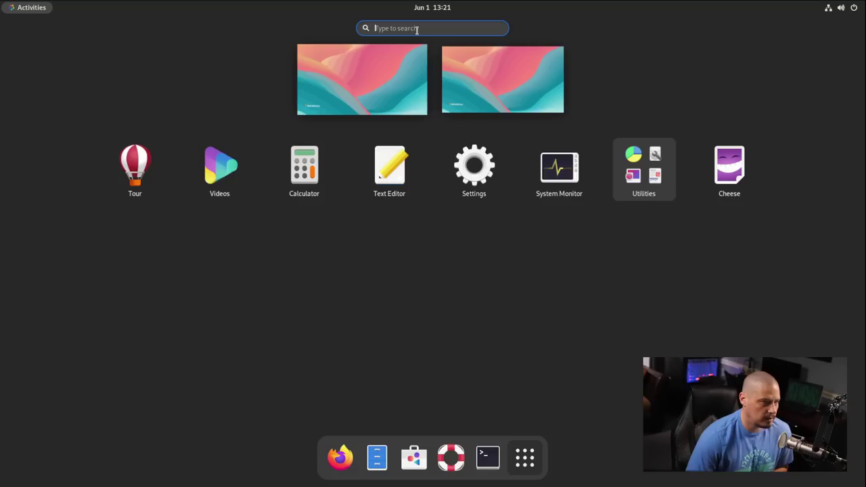
type("brow")
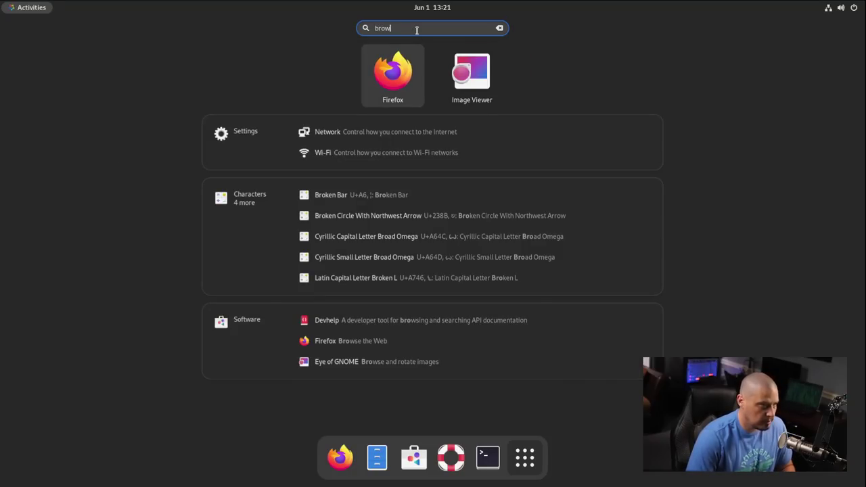
type("s")
key("Return")
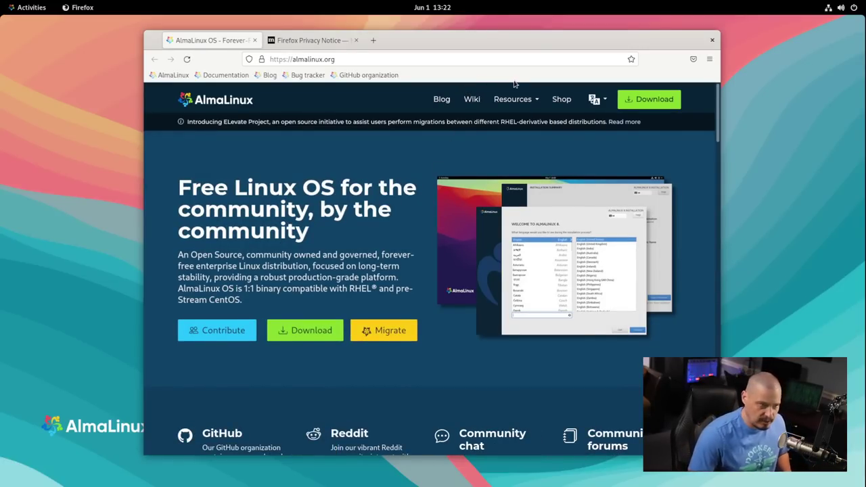
- Check the Firefox version (91.9.1esr) under Help > About Firefox, then quit, closing both tabs
left_click(708, 58)
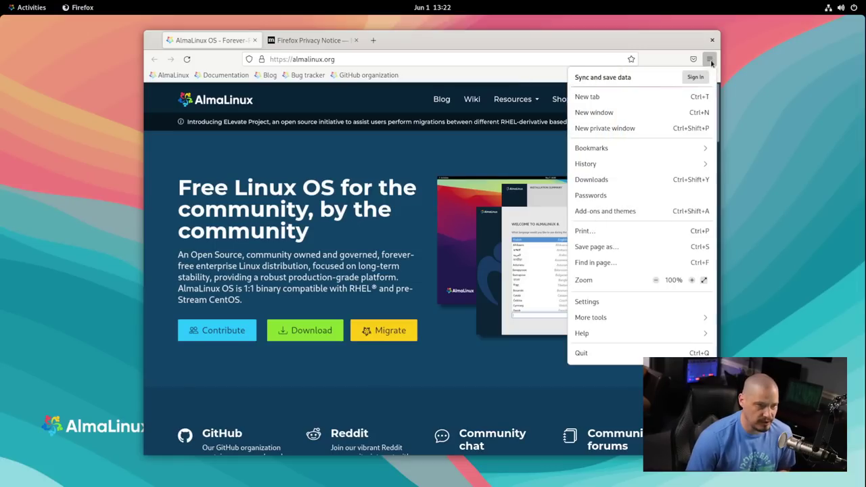
left_click(600, 334)
left_click(595, 194)
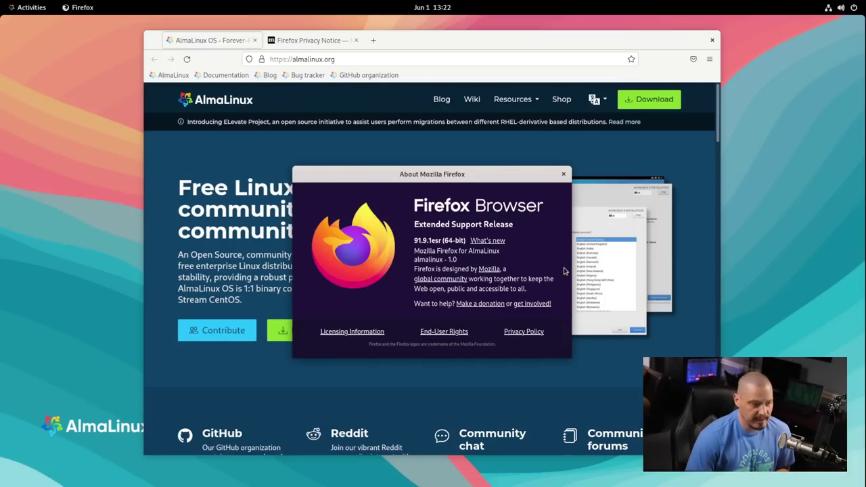
left_click(564, 174)
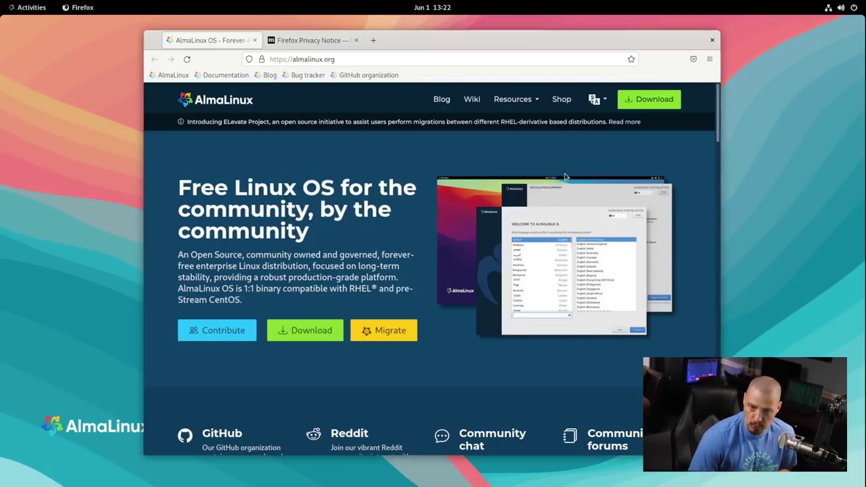
left_click(711, 41)
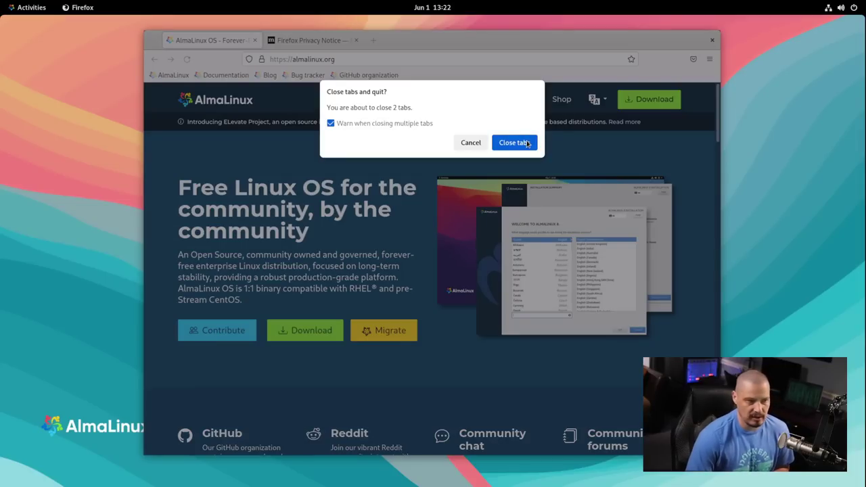
left_click(511, 143)
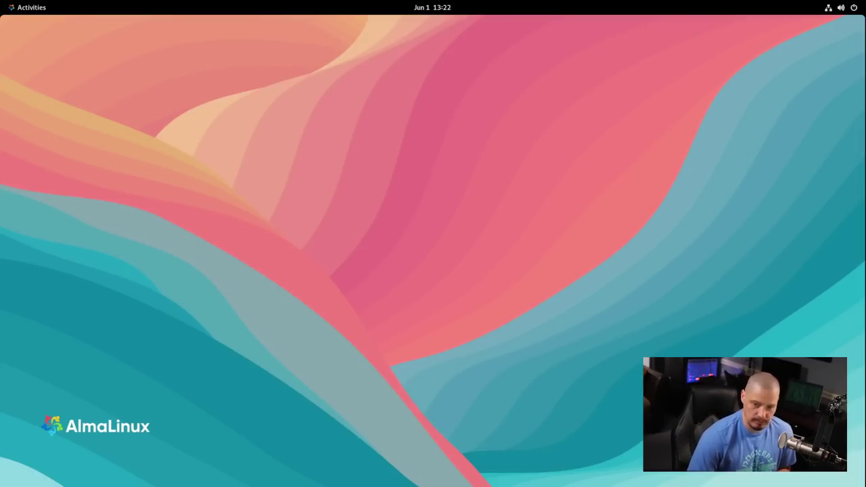
- Open GNOME Files from the Activities dash to glance at the Home folders, then close it
key("super")
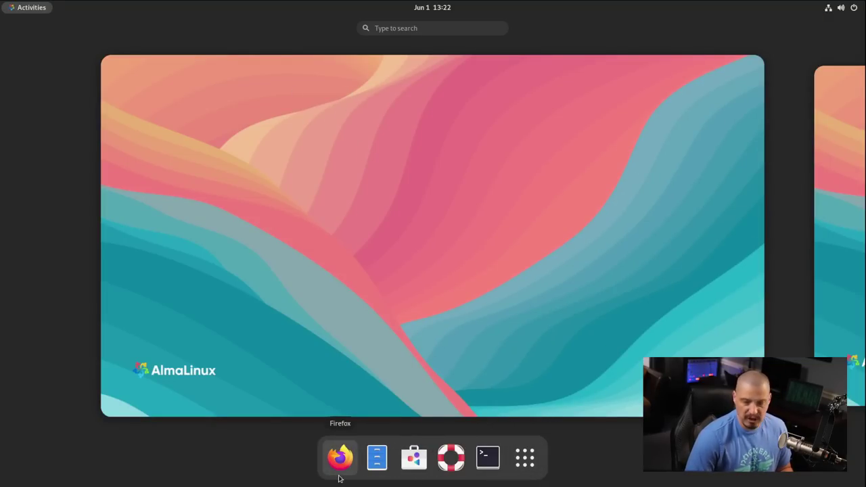
left_click(376, 458)
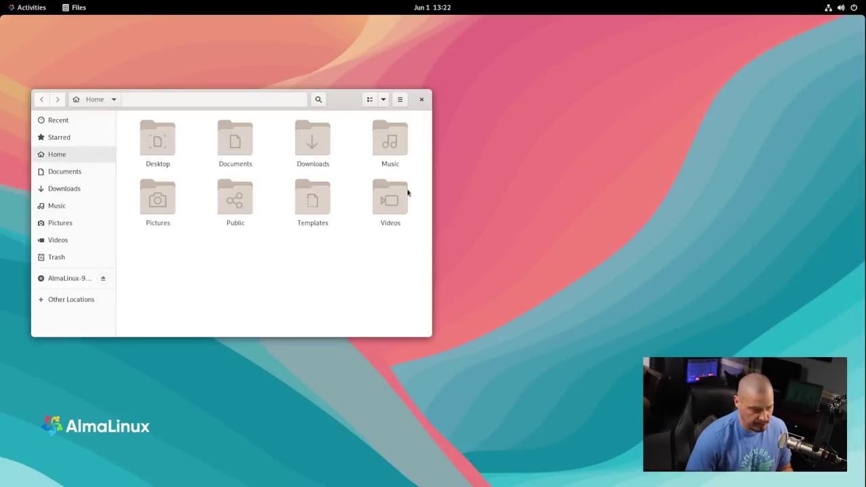
left_click(422, 99)
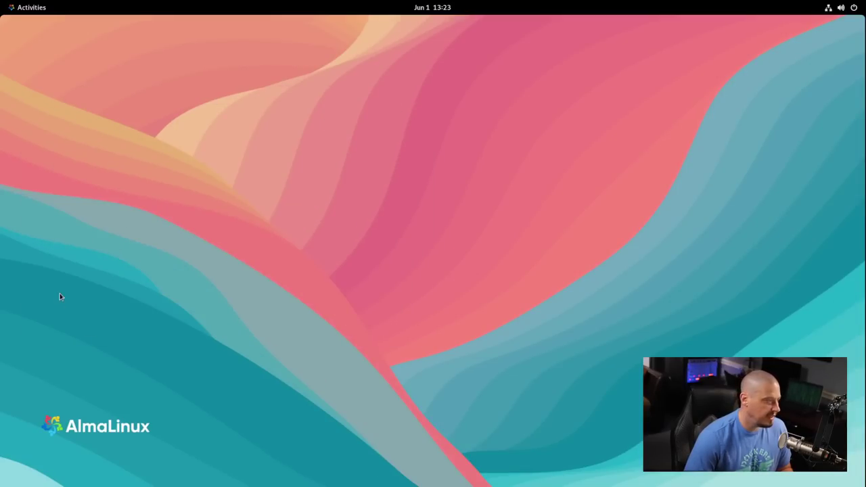
- Launch GNOME Software, dismiss its welcome screen, close it, and reopen the Activities overview
key("super")
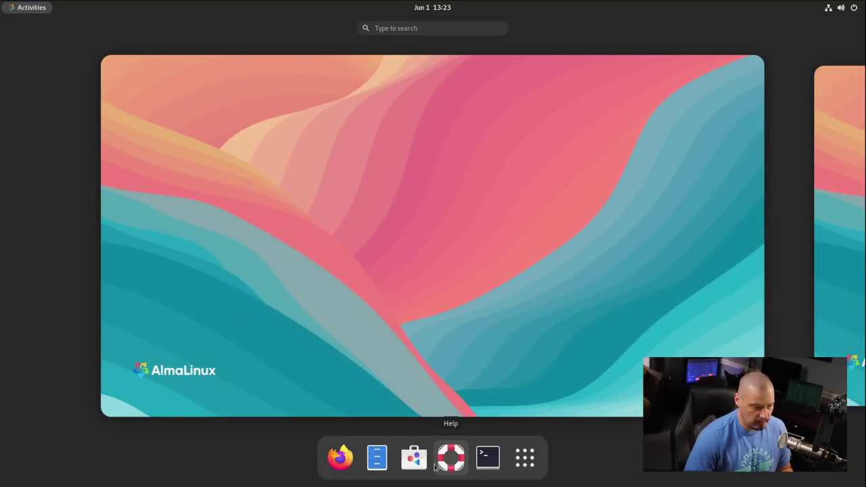
left_click(414, 458)
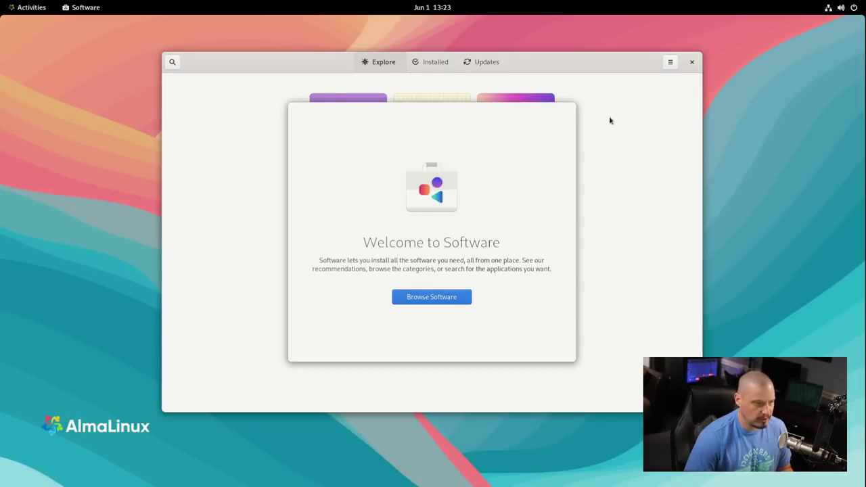
left_click(454, 296)
left_click(692, 62)
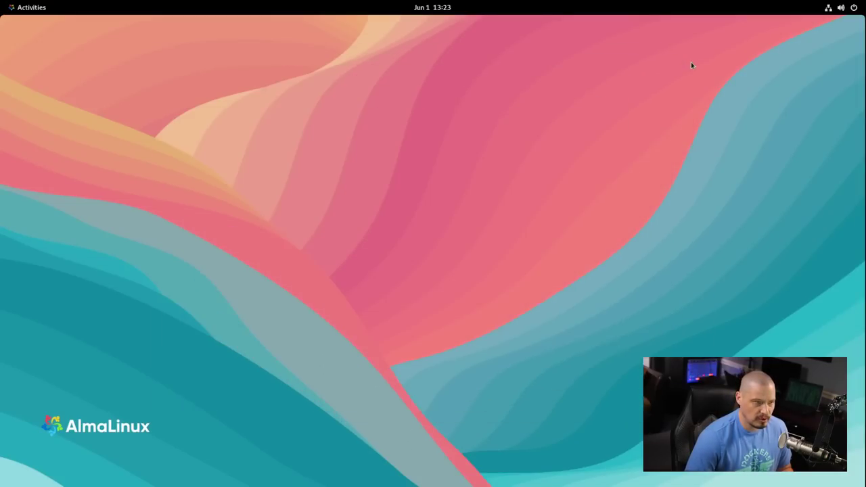
key("super")
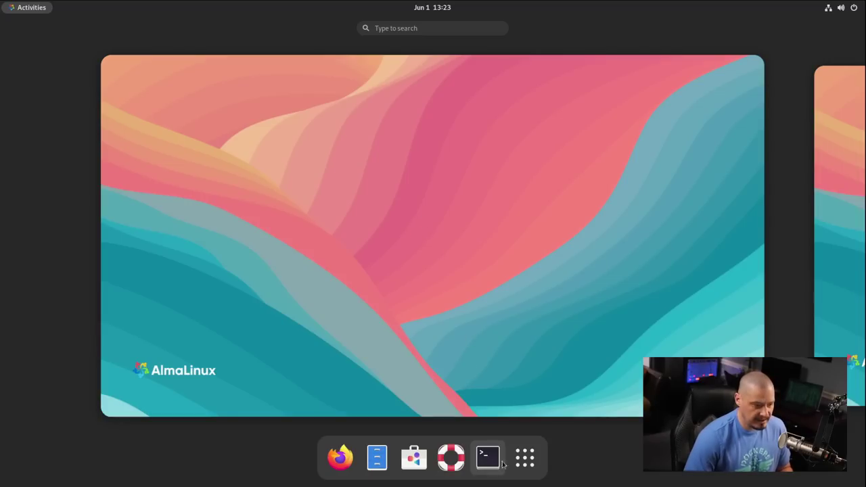
- Show the application grid briefly, then dismiss it and leave the overview for the bare desktop
left_click(525, 459)
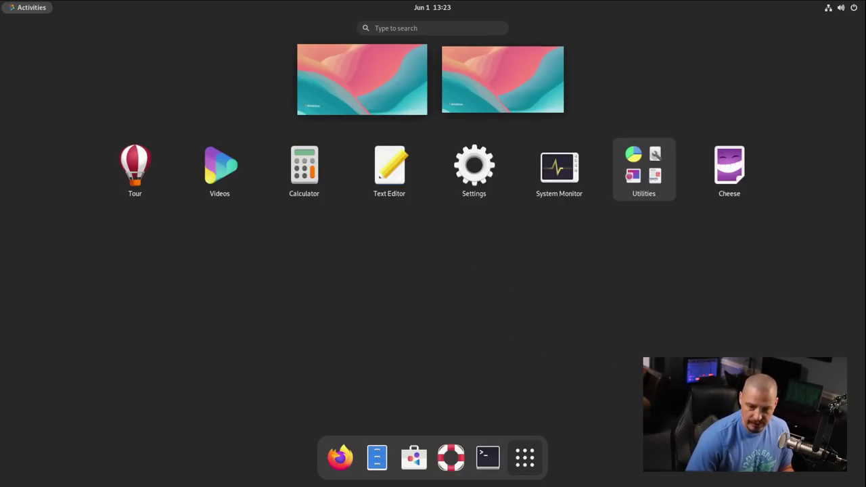
left_click(529, 277)
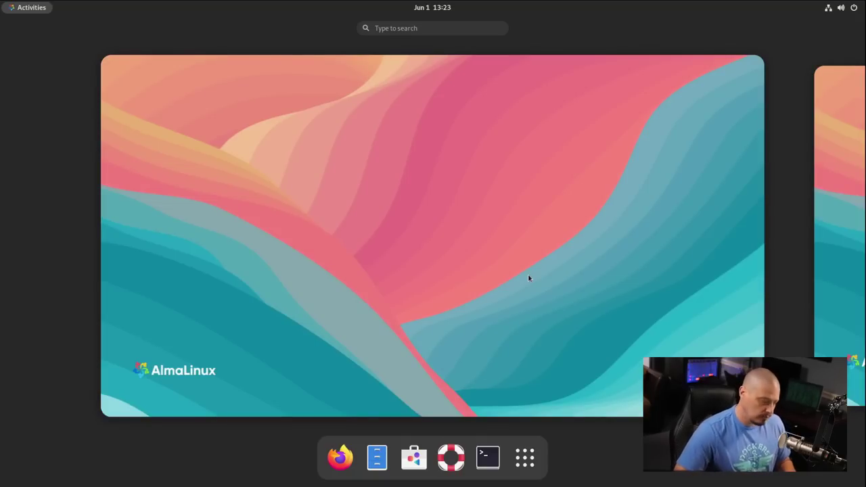
left_click(529, 277)
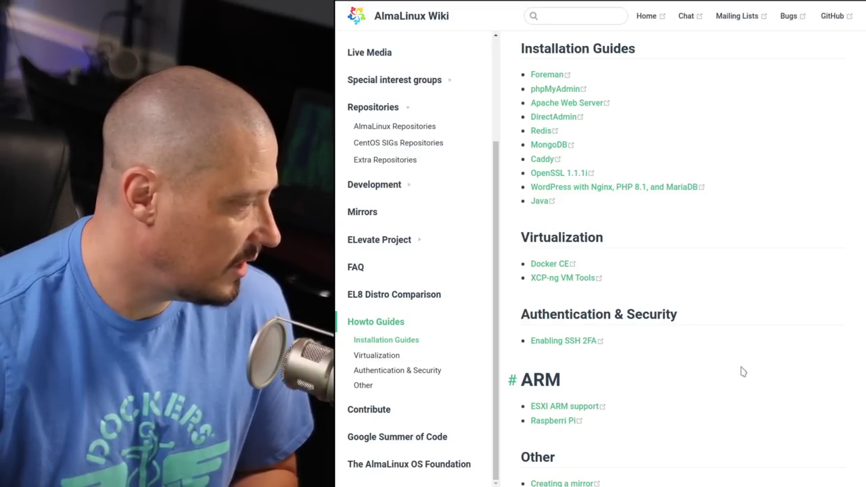
- Scroll through the AlmaLinux Wiki Howto Guides list of installation, virtualization, security and ARM guides
scroll(751, 371, "down", 2)
scroll(604, 302, "up", 1)
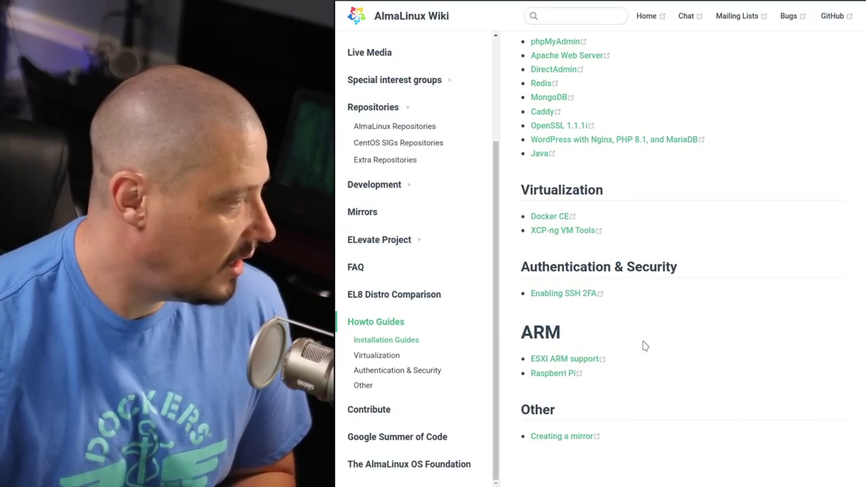
scroll(690, 348, "up", 2)
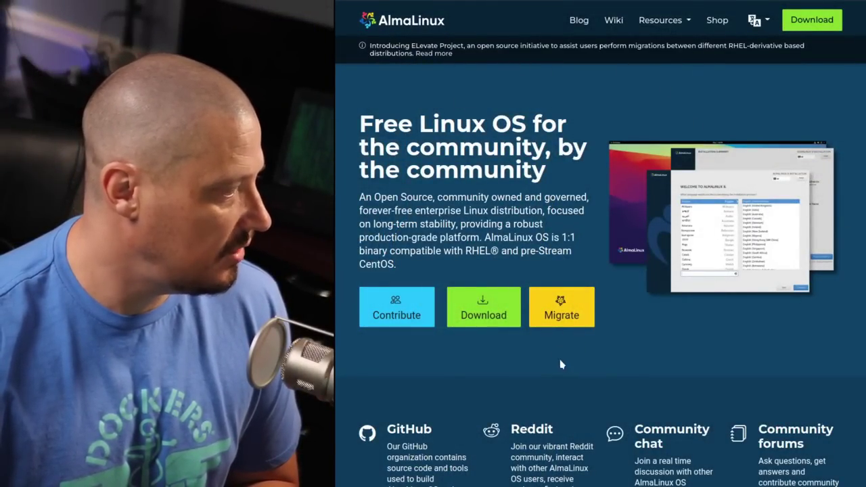
- Open the almalinux-deploy GitHub repository via Migrate and scroll through its README usage steps
left_click(560, 319)
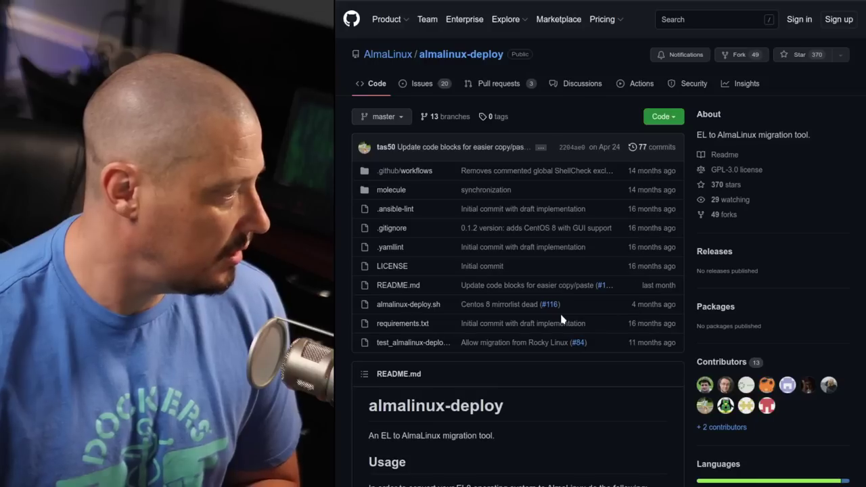
scroll(582, 200, "down", 5)
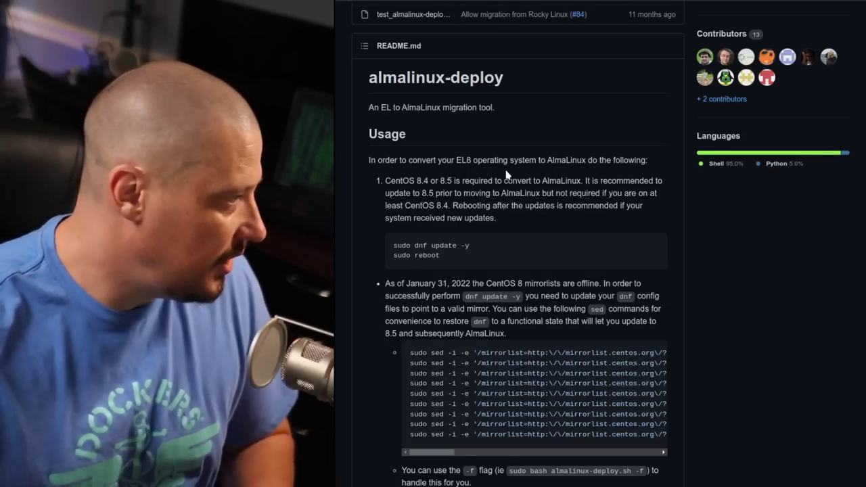
scroll(564, 249, "down", 2)
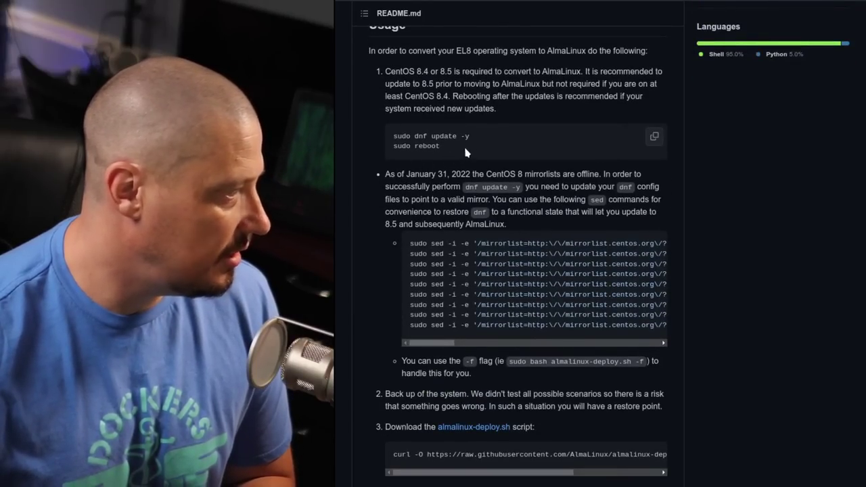
scroll(466, 153, "up", 8)
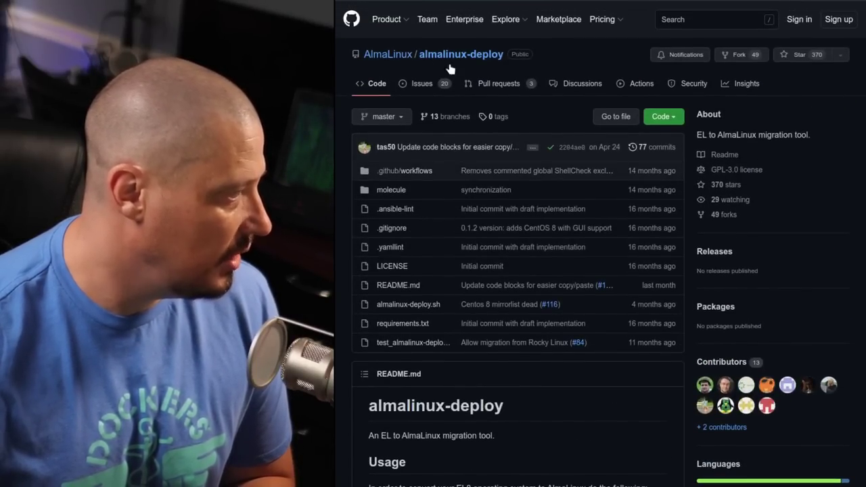